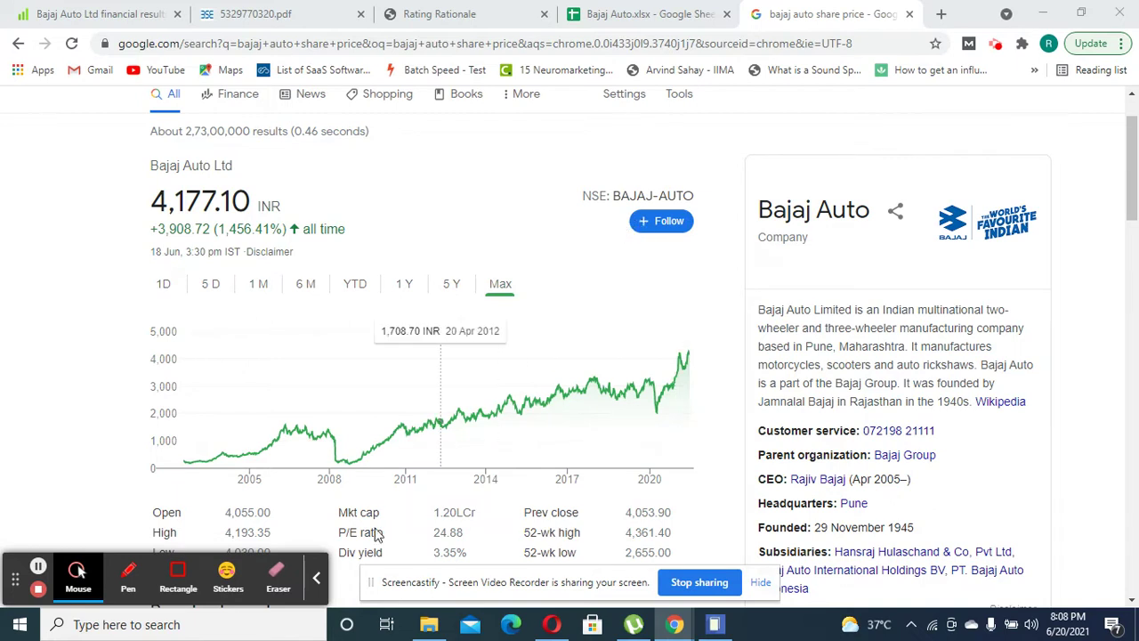
- Switch to the Bajaj Auto spreadsheet and show the opening rows of the My Analysis sheet
{"action": "left_click", "coordinate": [318, 583]}
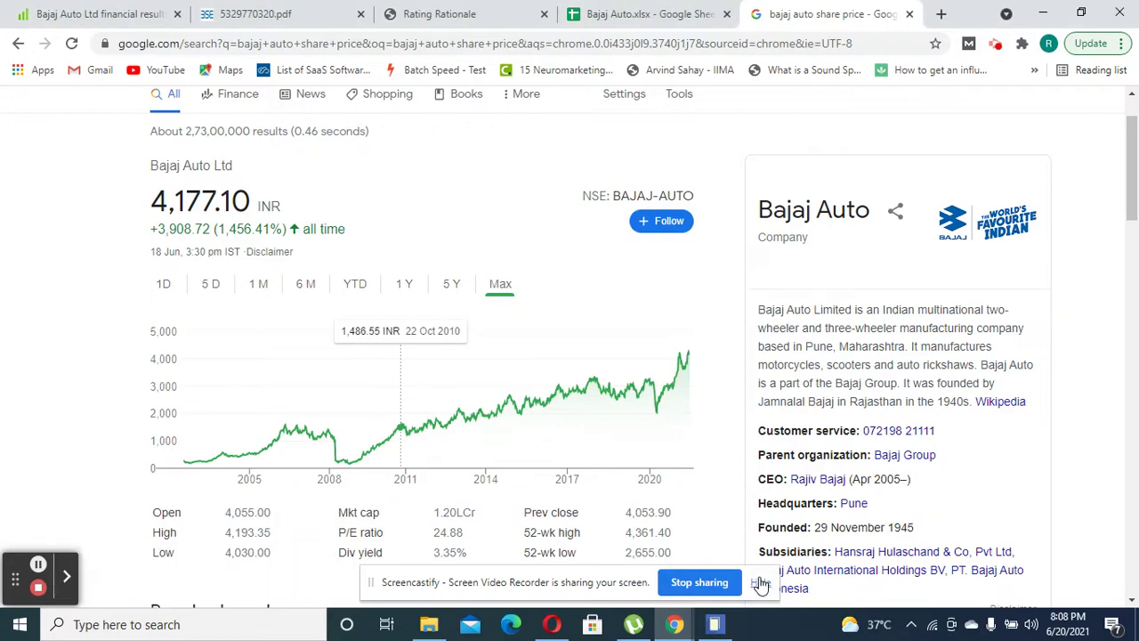
{"action": "left_click", "coordinate": [760, 582]}
{"action": "left_click", "coordinate": [663, 8]}
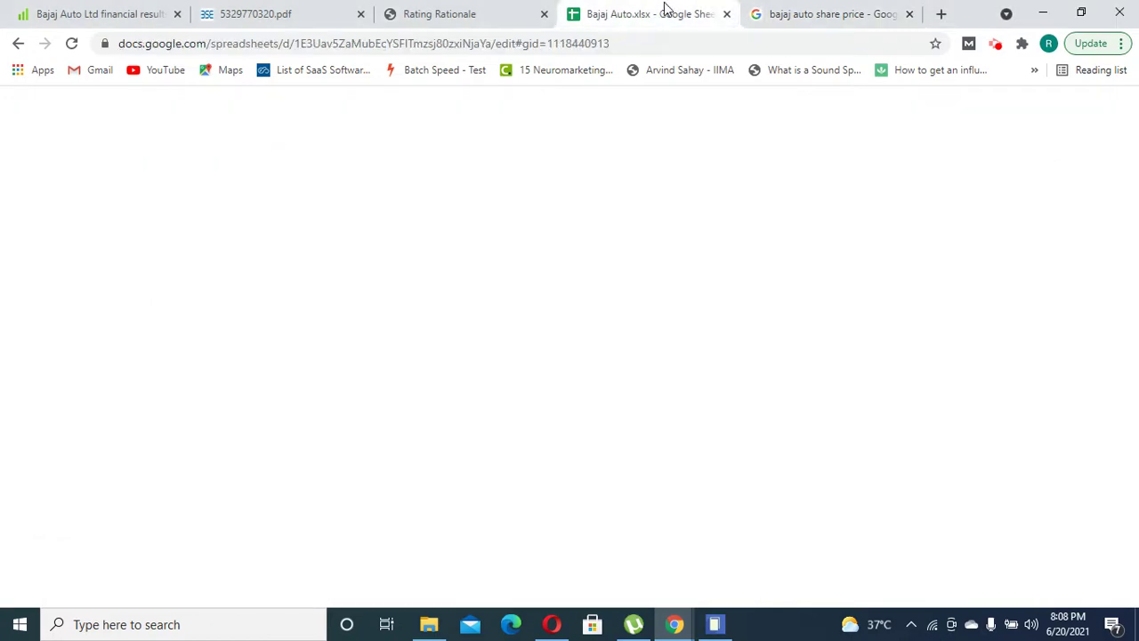
{"action": "scroll", "coordinate": [386, 317], "scroll_direction": "up", "scroll_amount": 10}
{"action": "scroll", "coordinate": [452, 345], "scroll_direction": "down", "scroll_amount": 3}
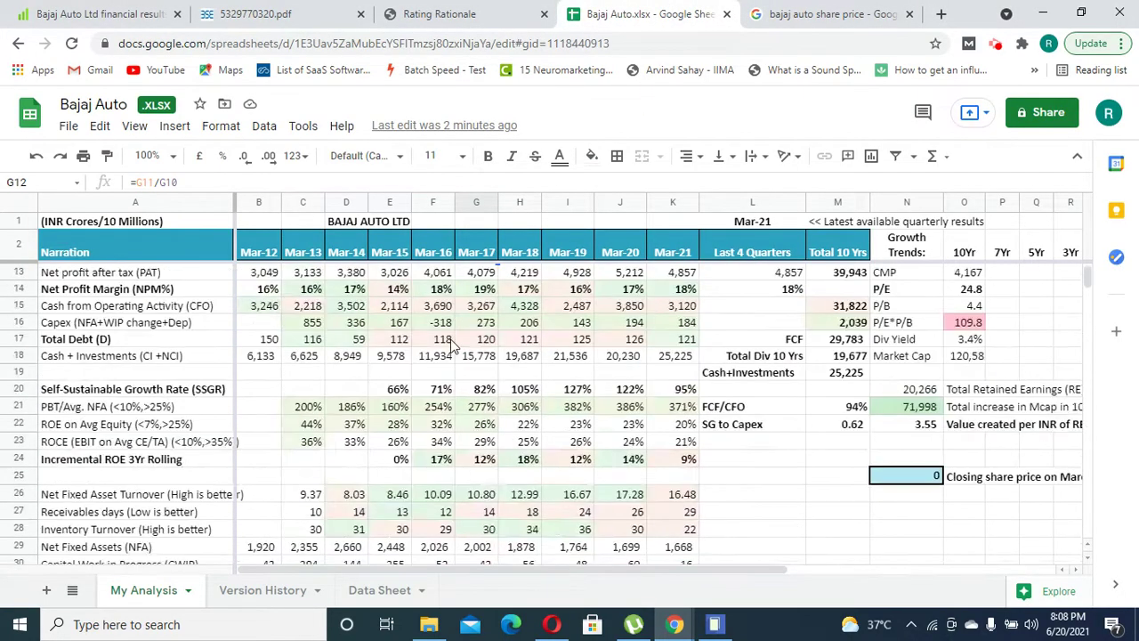
{"action": "scroll", "coordinate": [452, 346], "scroll_direction": "up", "scroll_amount": 3}
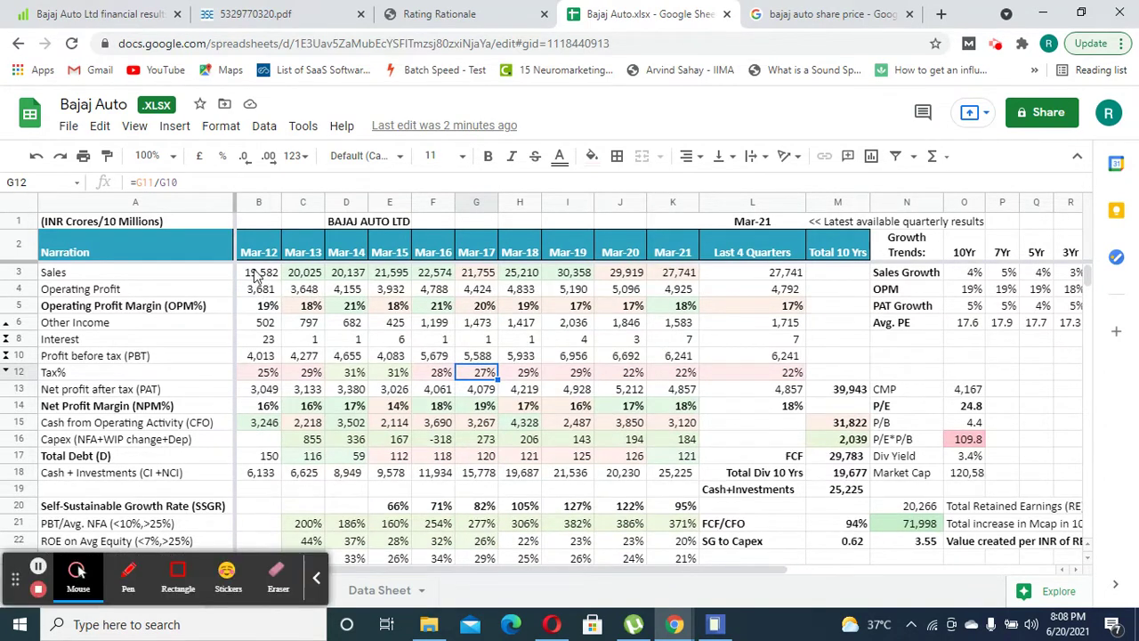
{"action": "left_click", "coordinate": [316, 578]}
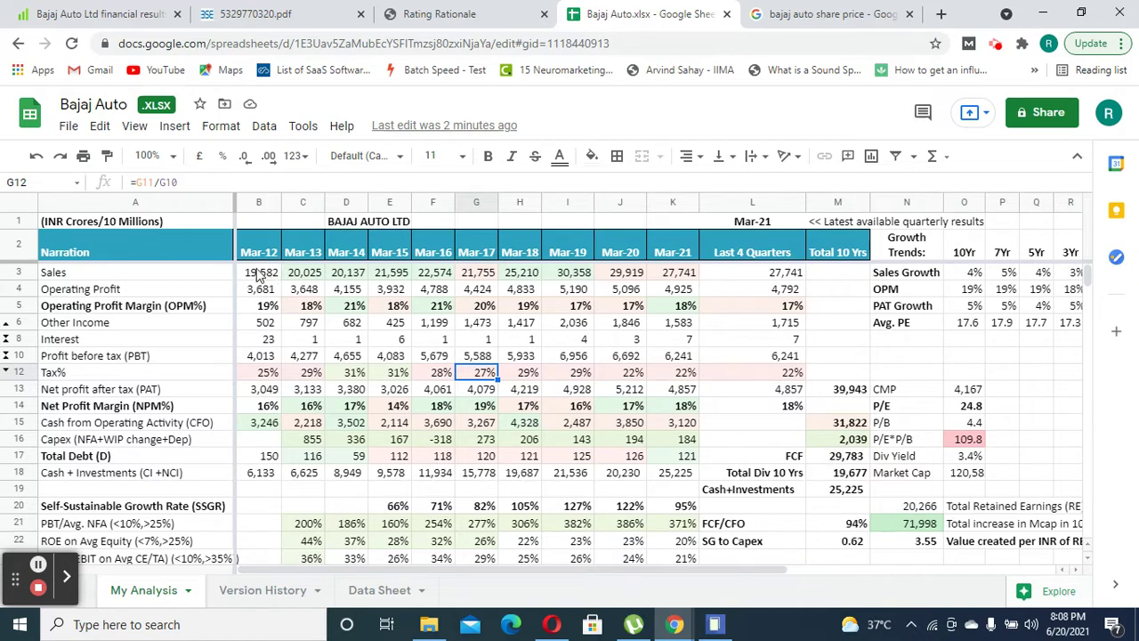
- Highlight the Sales row and the Operating Profit Margin row from Mar-12 through Last 4 Quarters
{"action": "left_click_drag", "start_coordinate": [259, 272], "coordinate": [756, 273]}
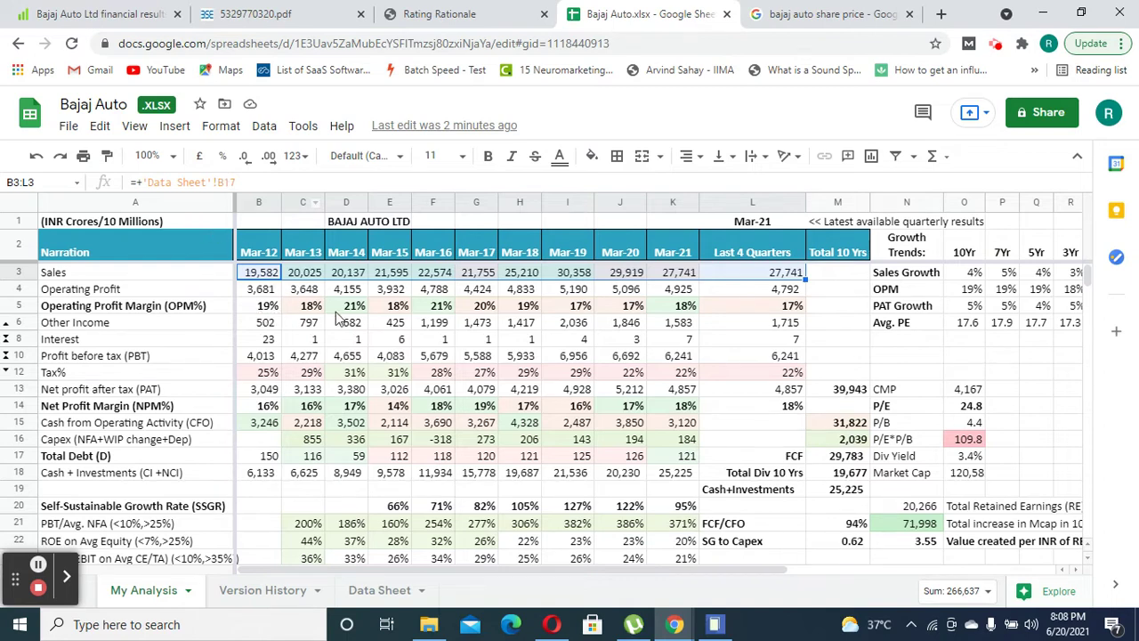
{"action": "left_click_drag", "start_coordinate": [260, 305], "coordinate": [787, 303]}
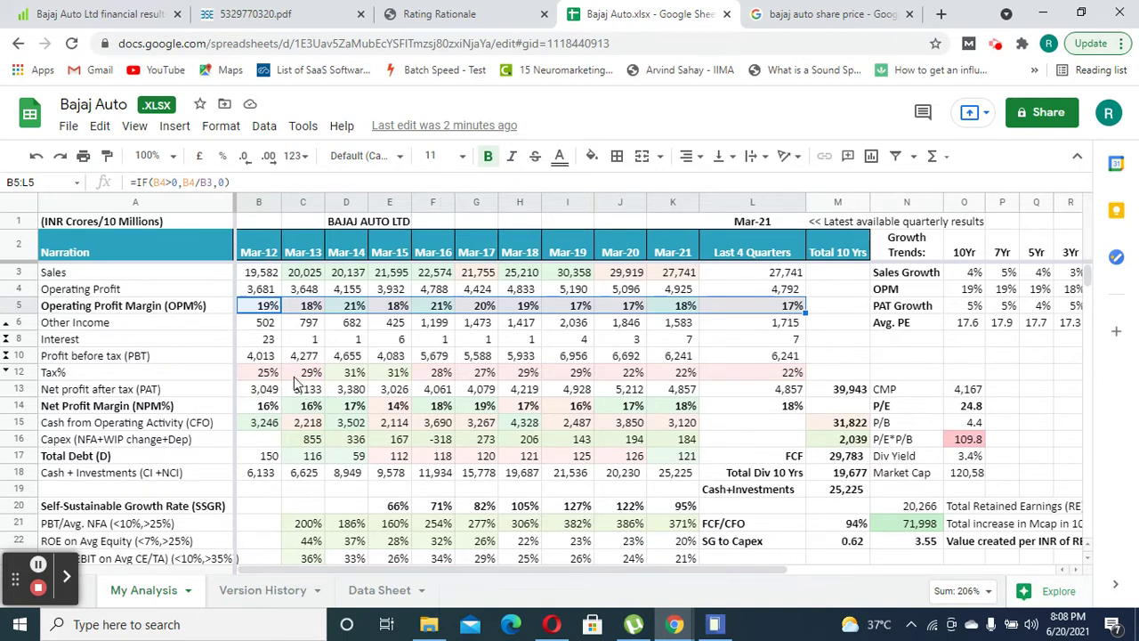
- Highlight the Tax% values from Mar-20 through Last 4 Quarters and the whole Tax% row from Mar-12
{"action": "left_click_drag", "start_coordinate": [258, 372], "coordinate": [776, 383]}
{"action": "left_click", "coordinate": [775, 403]}
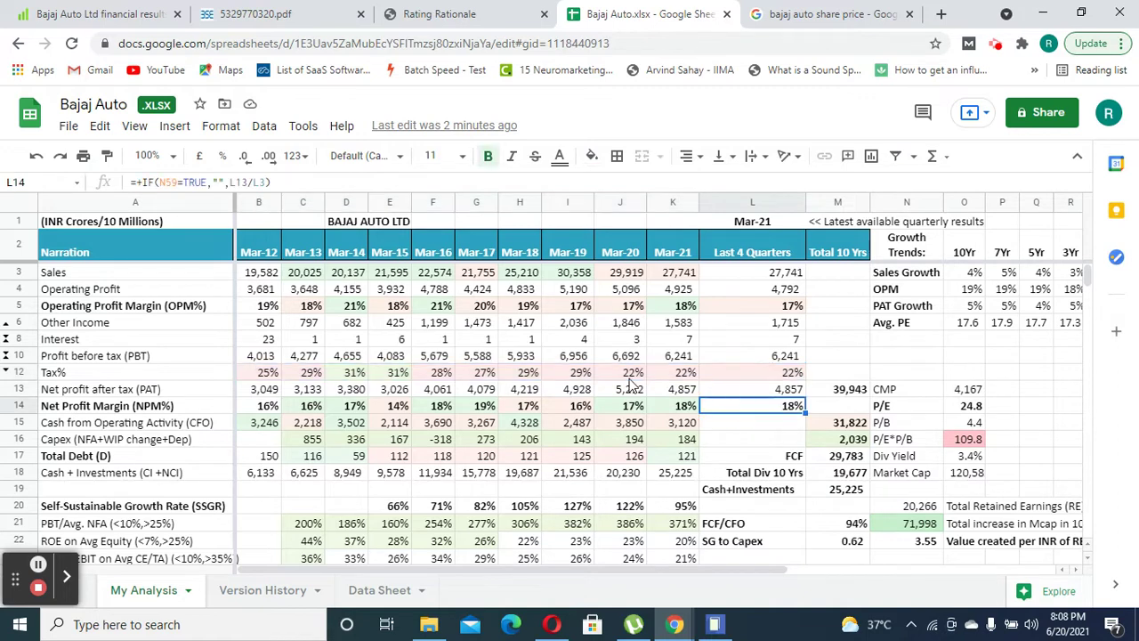
{"action": "left_click_drag", "start_coordinate": [628, 373], "coordinate": [791, 381]}
{"action": "left_click", "coordinate": [782, 392]}
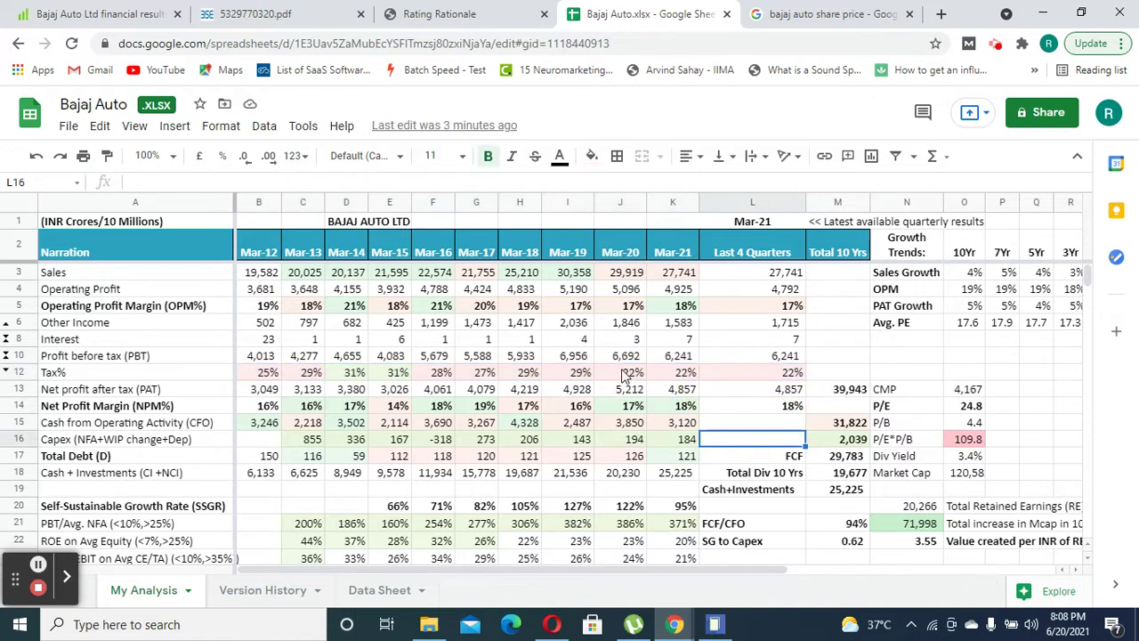
{"action": "left_click_drag", "start_coordinate": [627, 372], "coordinate": [783, 374]}
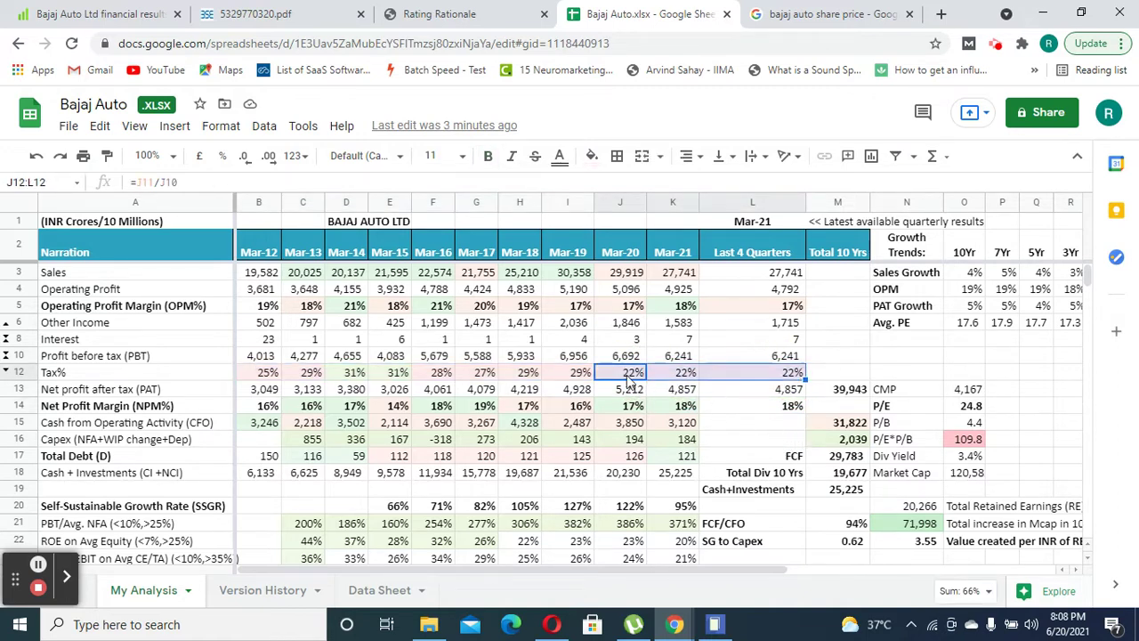
{"action": "left_click", "coordinate": [663, 423]}
{"action": "left_click_drag", "start_coordinate": [272, 373], "coordinate": [787, 374]}
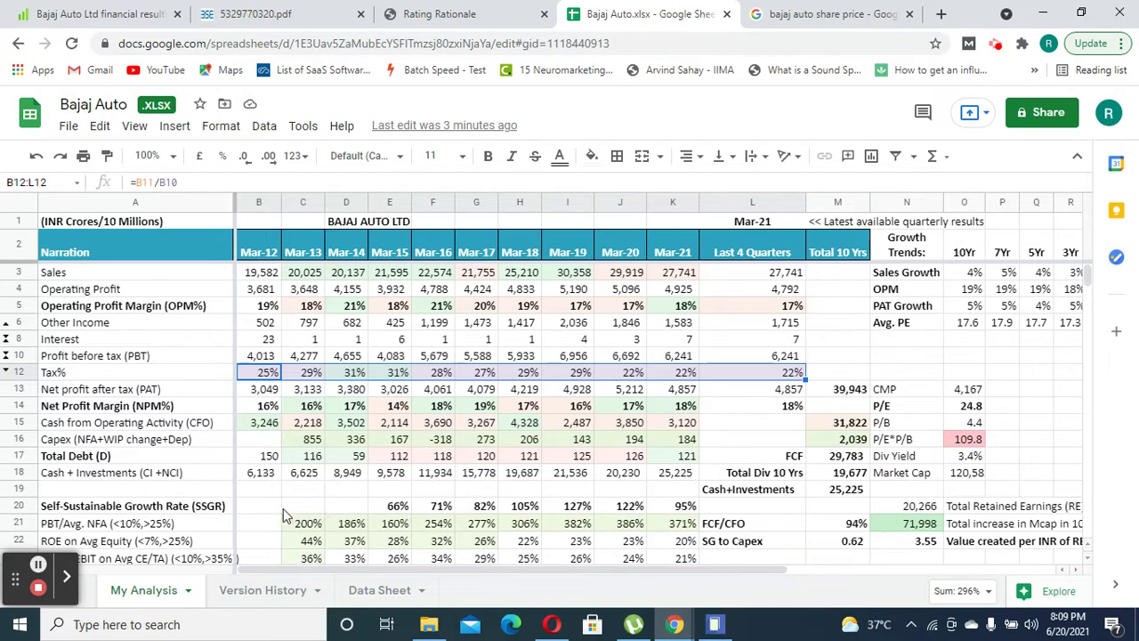
- Highlight the Self-Sustainable Growth Rate row up to Mar-21 and select the Mar-20 Net Profit Margin cell
{"action": "left_click_drag", "start_coordinate": [289, 515], "coordinate": [660, 509]}
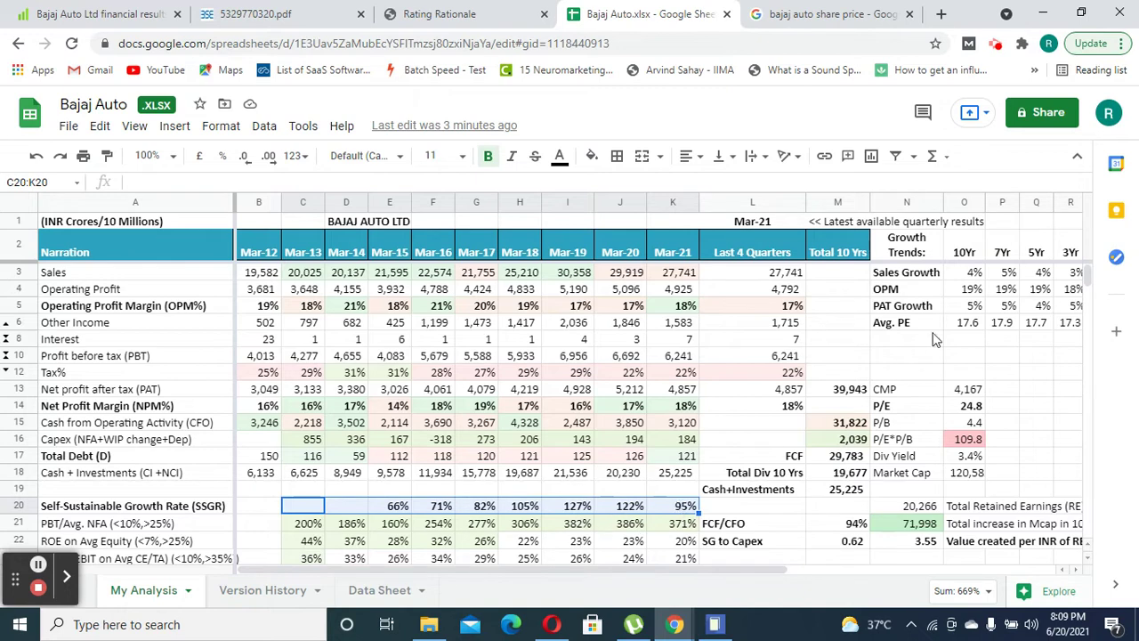
{"action": "left_click_drag", "start_coordinate": [755, 569], "coordinate": [720, 575]}
{"action": "left_click_drag", "start_coordinate": [349, 505], "coordinate": [685, 505]}
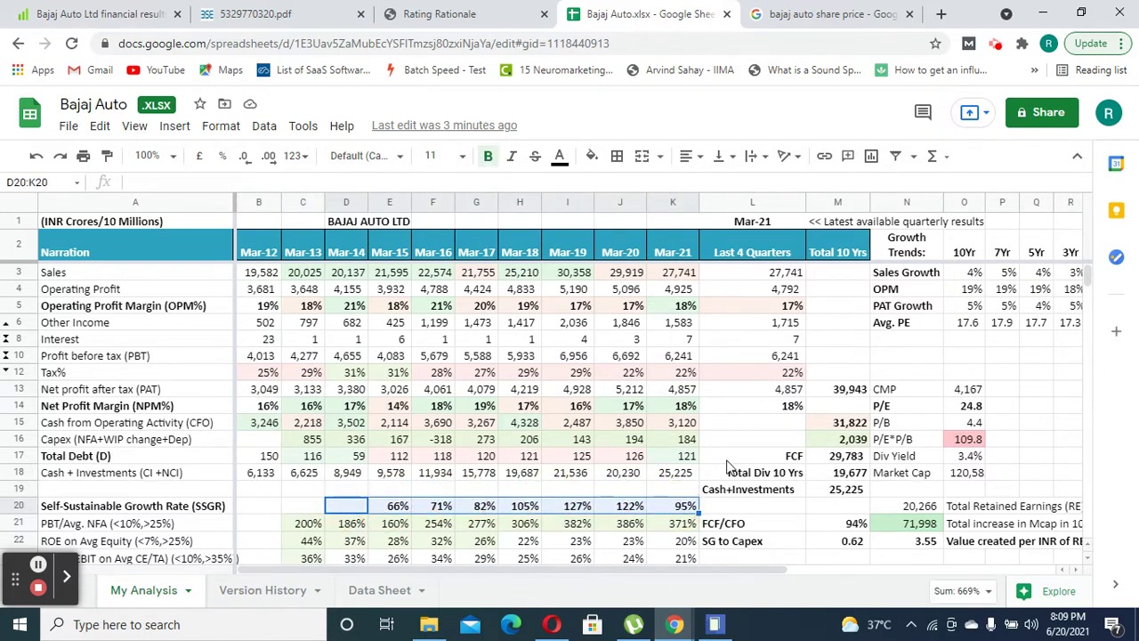
{"action": "left_click", "coordinate": [626, 405]}
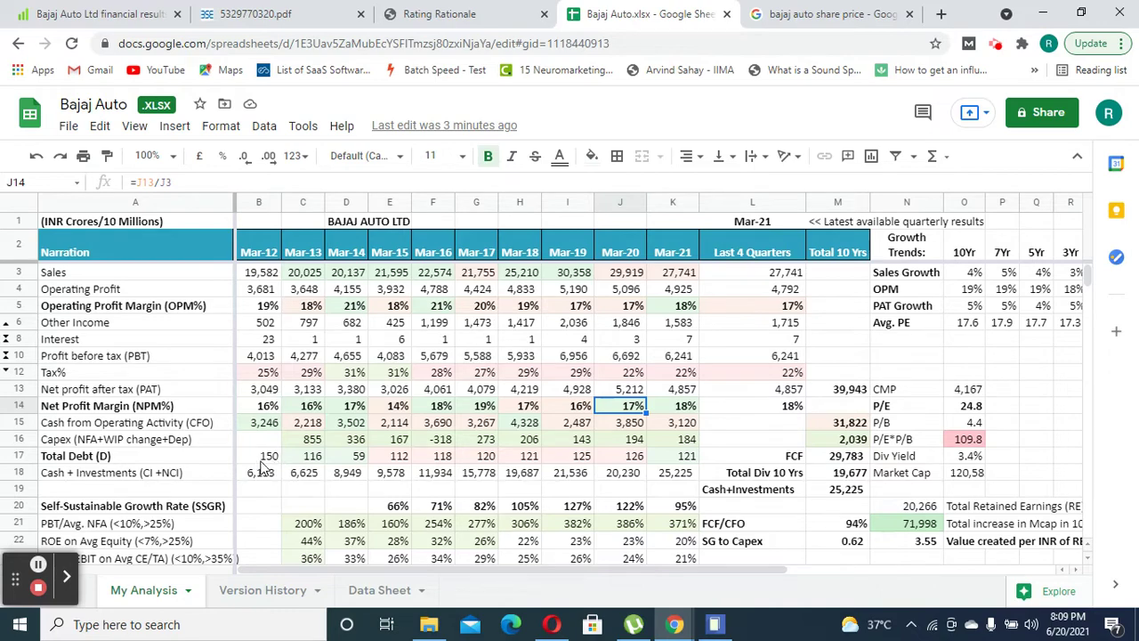
- Highlight Total Debt from Mar-12 to Mar-21 and review the debt, equity and interest coverage rows further down
{"action": "left_click_drag", "start_coordinate": [261, 458], "coordinate": [674, 471]}
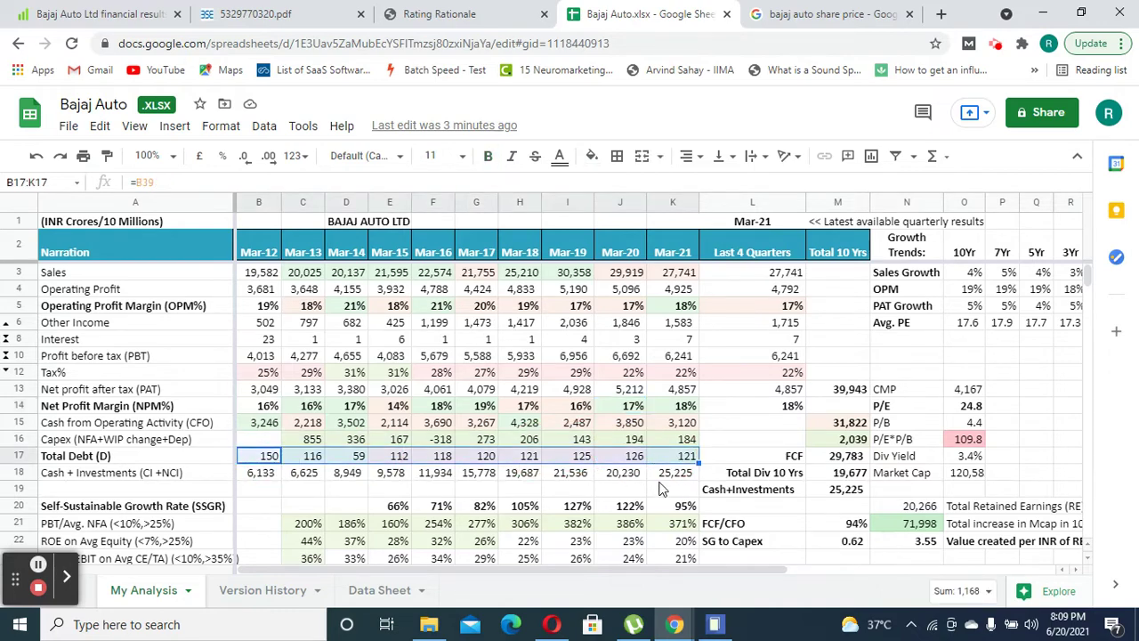
{"action": "scroll", "coordinate": [681, 494], "scroll_direction": "down", "scroll_amount": 8}
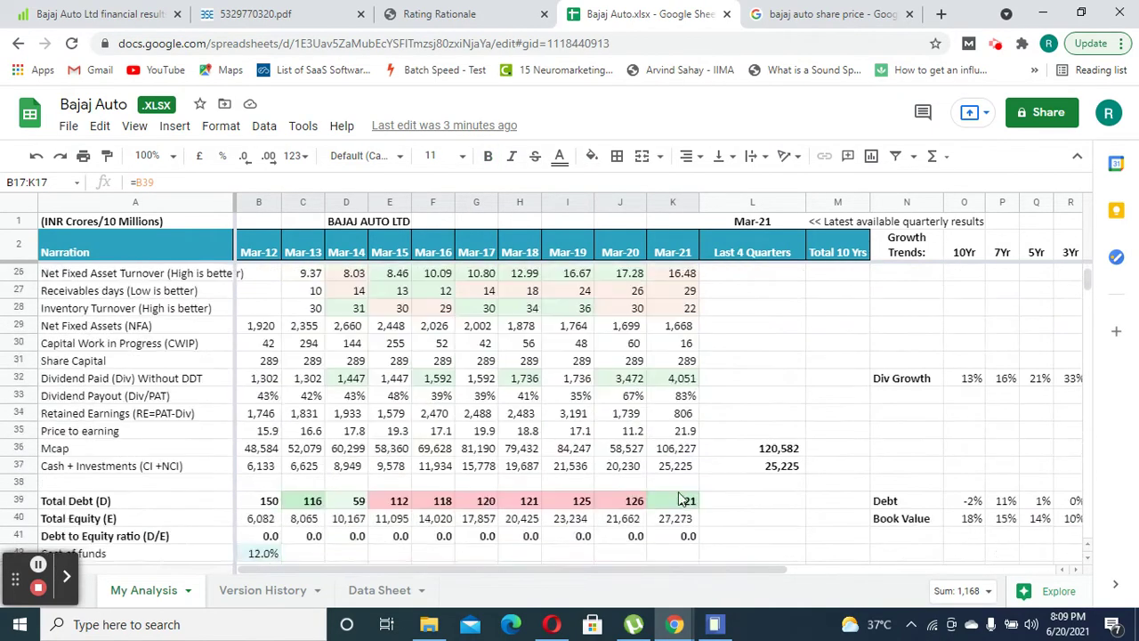
{"action": "scroll", "coordinate": [680, 499], "scroll_direction": "down", "scroll_amount": 2}
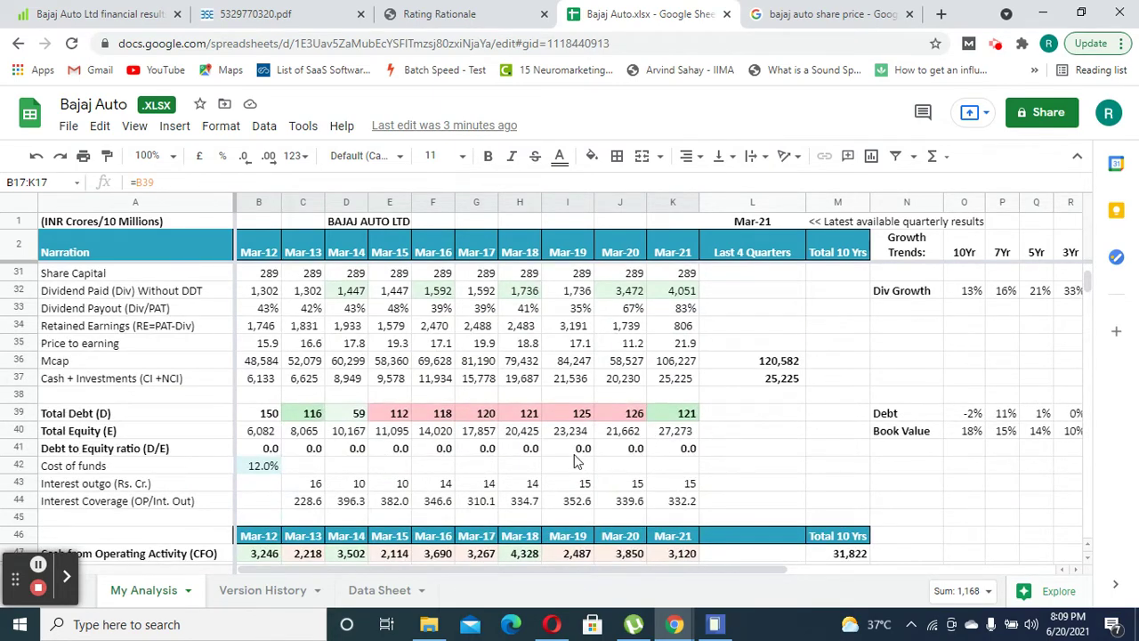
{"action": "scroll", "coordinate": [676, 489], "scroll_direction": "up", "scroll_amount": 5}
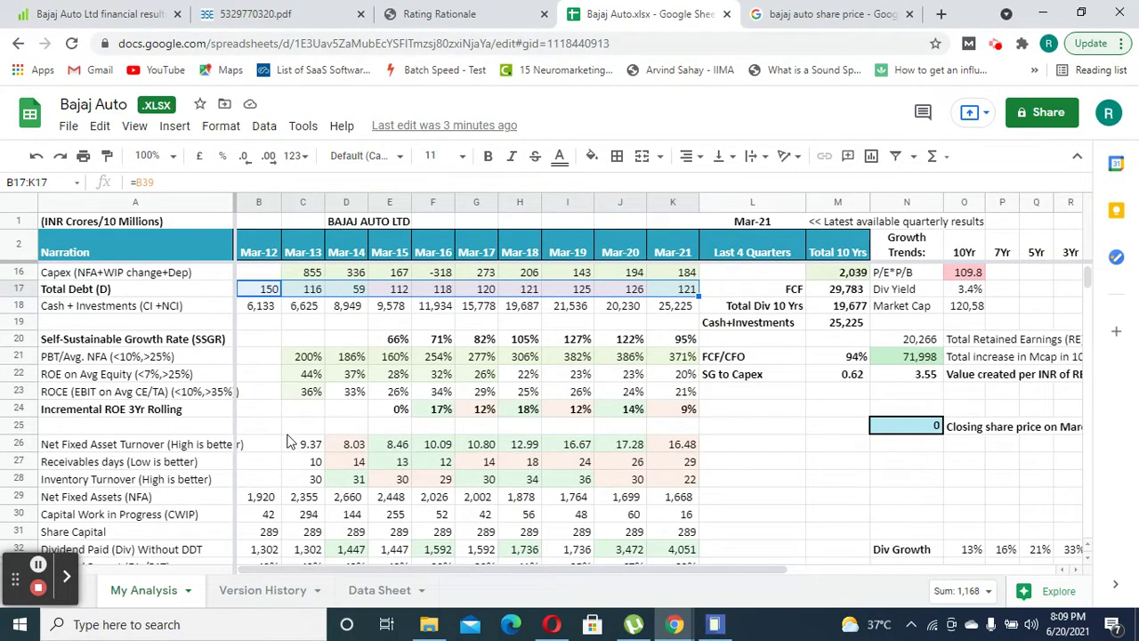
{"action": "scroll", "coordinate": [455, 429], "scroll_direction": "up", "scroll_amount": 3}
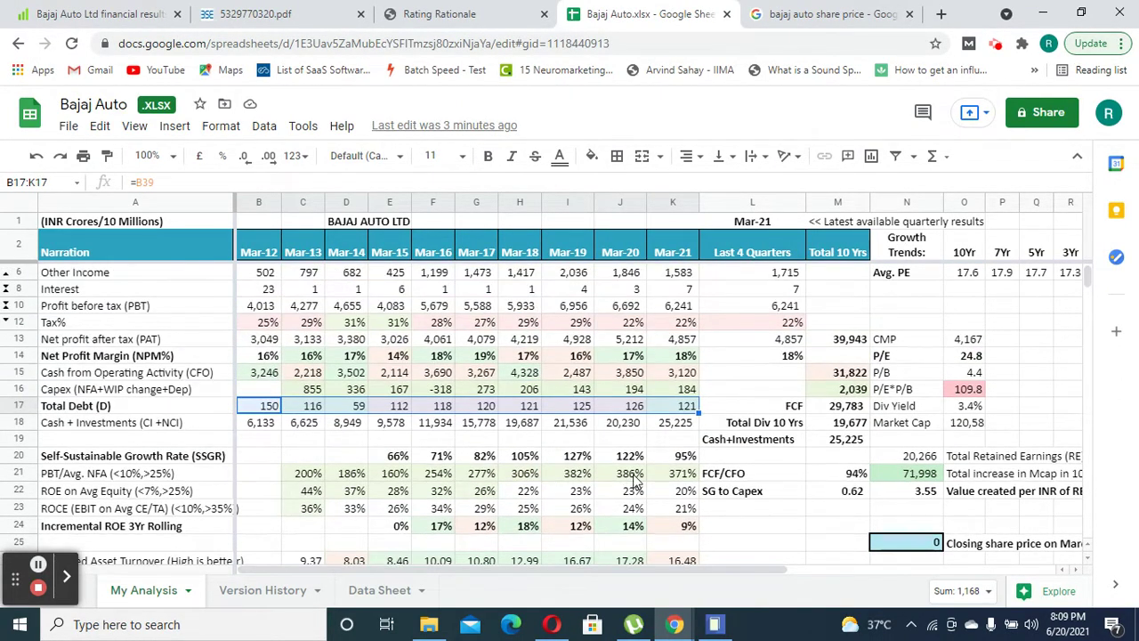
{"action": "scroll", "coordinate": [634, 480], "scroll_direction": "up", "scroll_amount": 1}
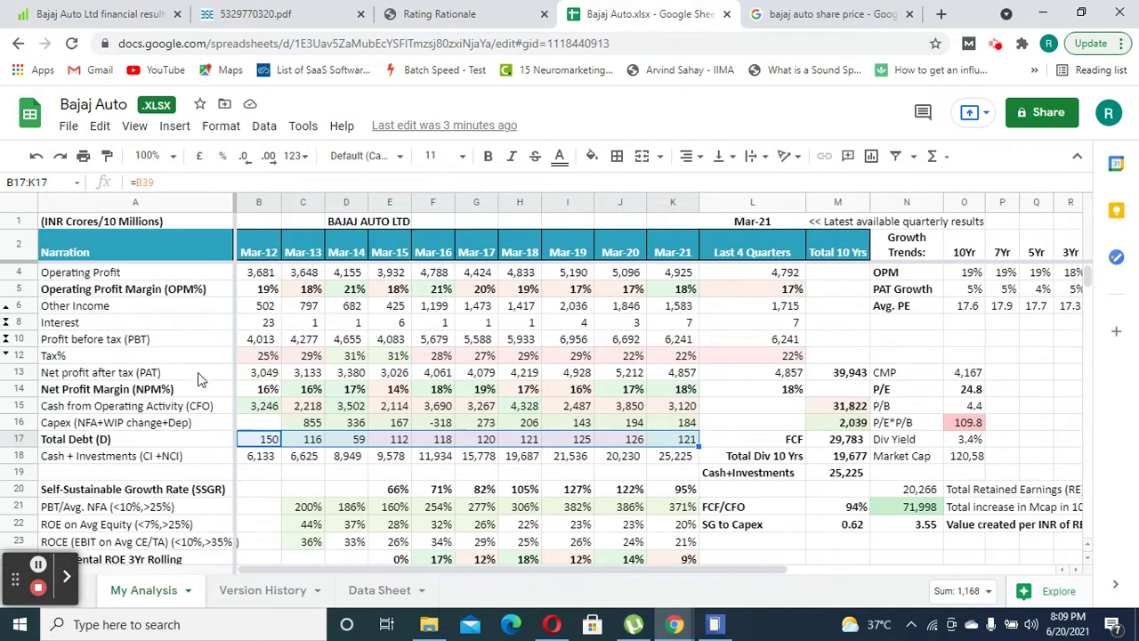
- Highlight the Net profit after tax row with its 10-year total and compare it with the Cash from Operating Activity row
{"action": "left_click_drag", "start_coordinate": [253, 377], "coordinate": [837, 374]}
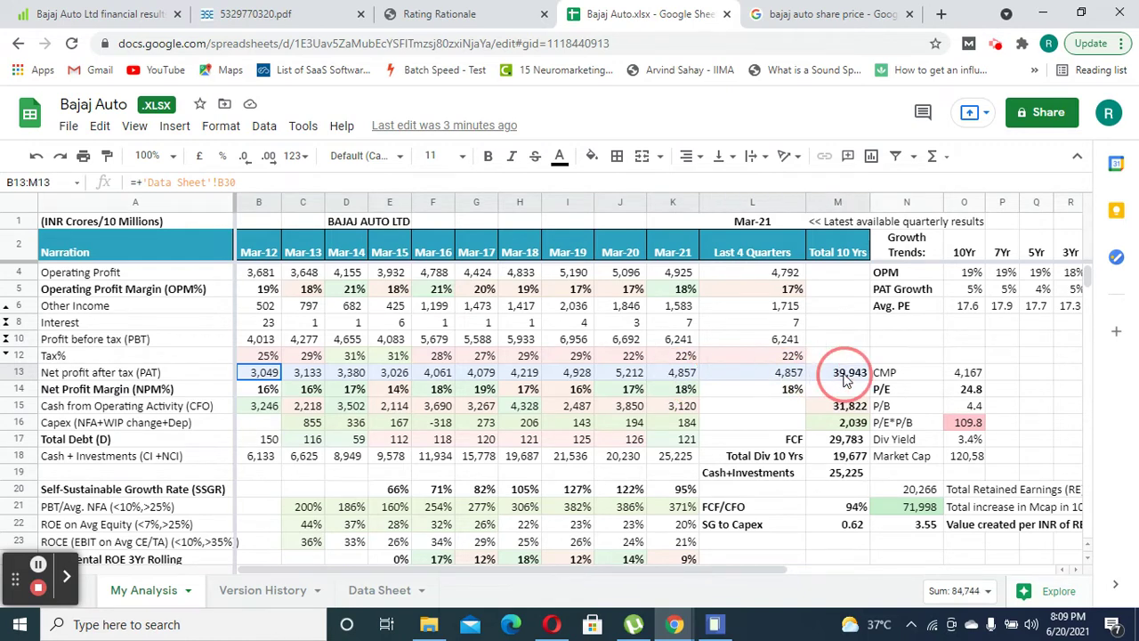
{"action": "left_click", "coordinate": [845, 405]}
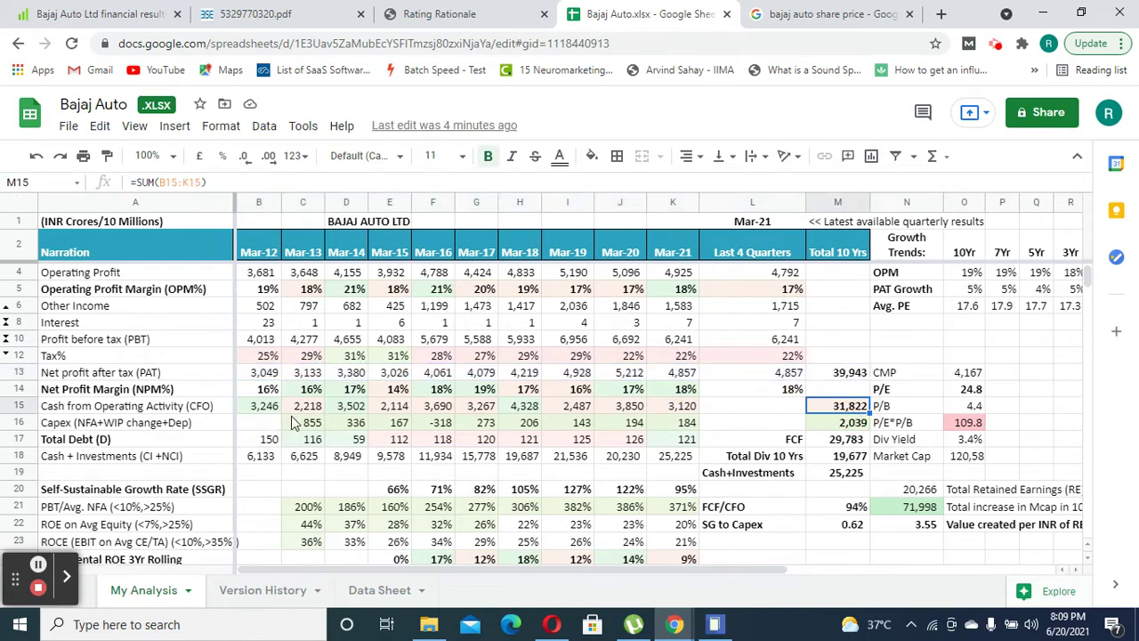
{"action": "left_click_drag", "start_coordinate": [265, 408], "coordinate": [698, 409]}
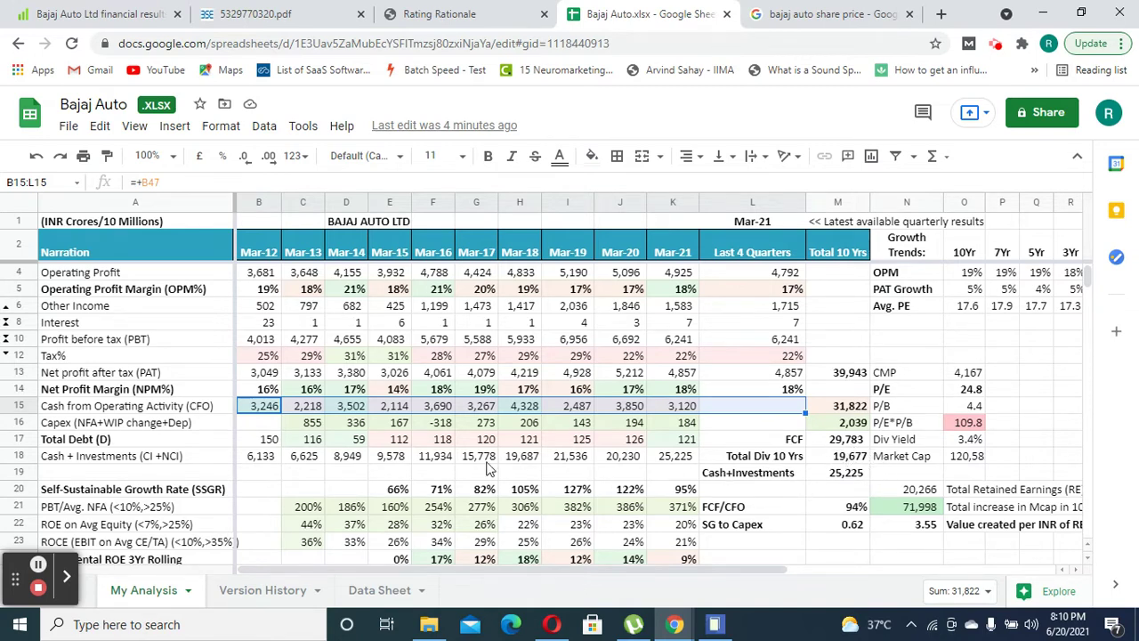
{"action": "scroll", "coordinate": [487, 469], "scroll_direction": "down", "scroll_amount": 2}
{"action": "scroll", "coordinate": [452, 475], "scroll_direction": "down", "scroll_amount": 1}
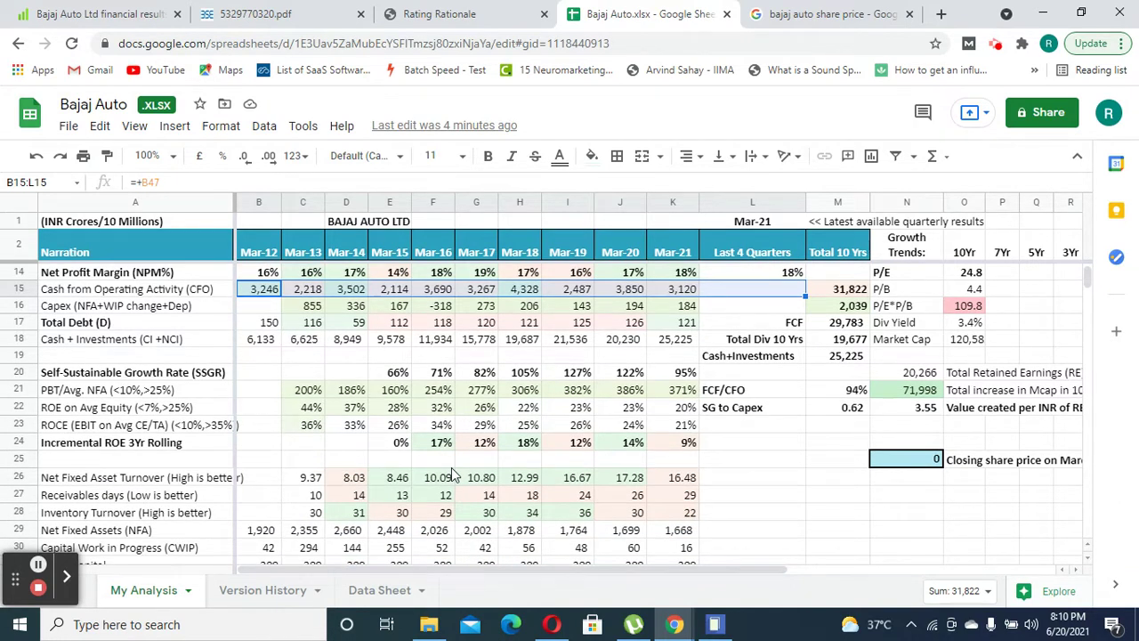
- Open the CRISIL Rating Rationale page and place its tab ahead of the annual report PDF
{"action": "left_click", "coordinate": [285, 14]}
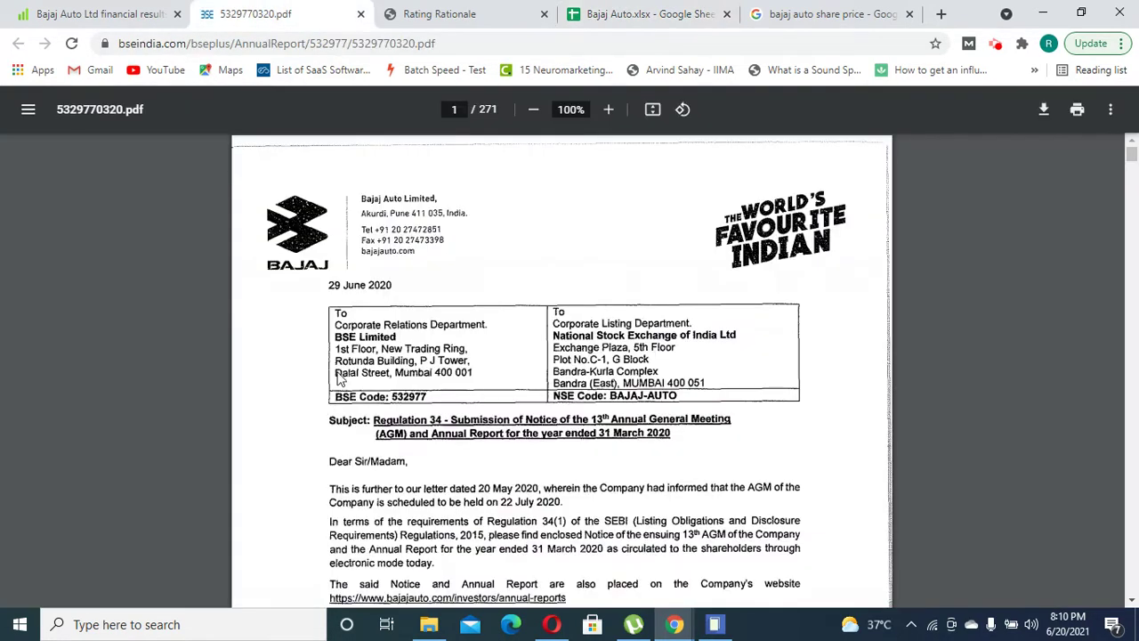
{"action": "left_click", "coordinate": [418, 14]}
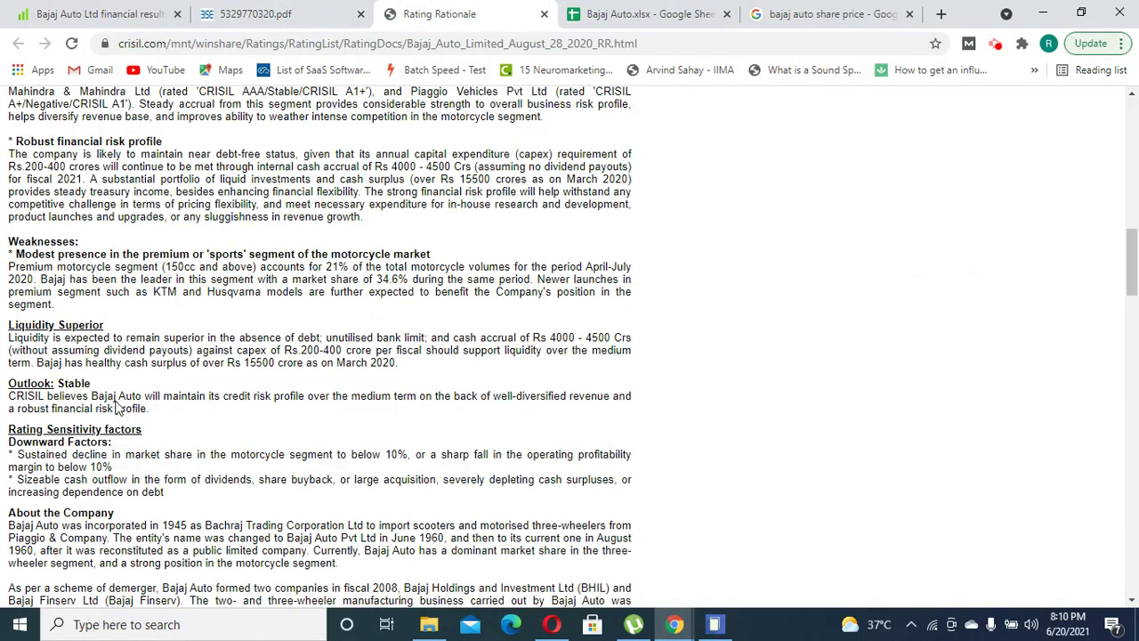
{"action": "key", "text": "ctrl+p"}
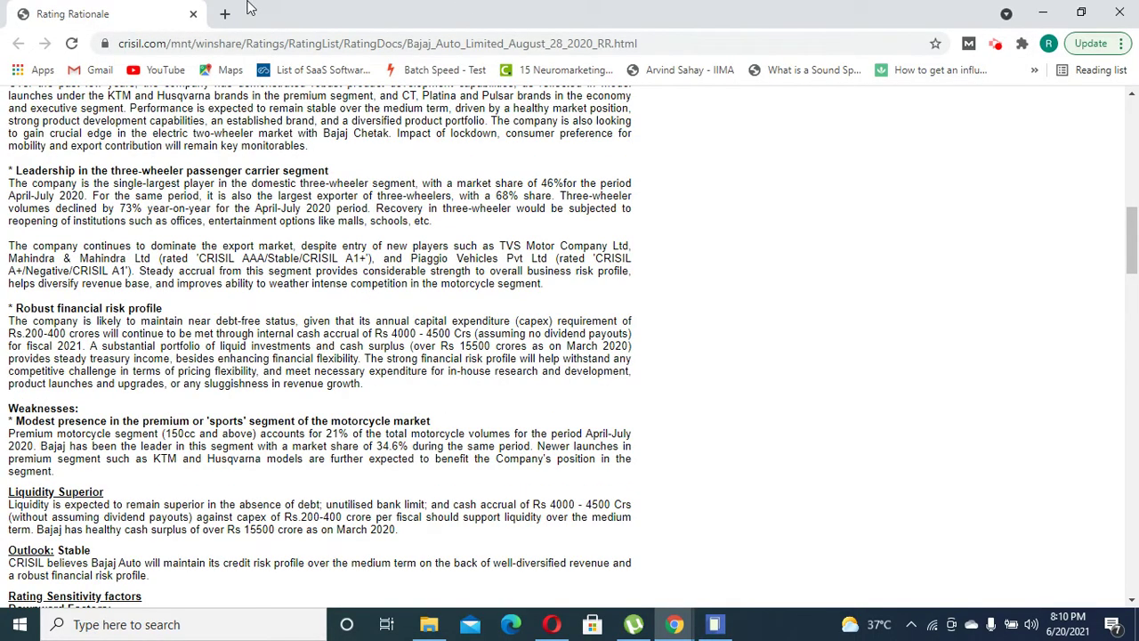
{"action": "key", "text": "alt+Tab"}
{"action": "left_click_drag", "start_coordinate": [276, 11], "coordinate": [271, 12]}
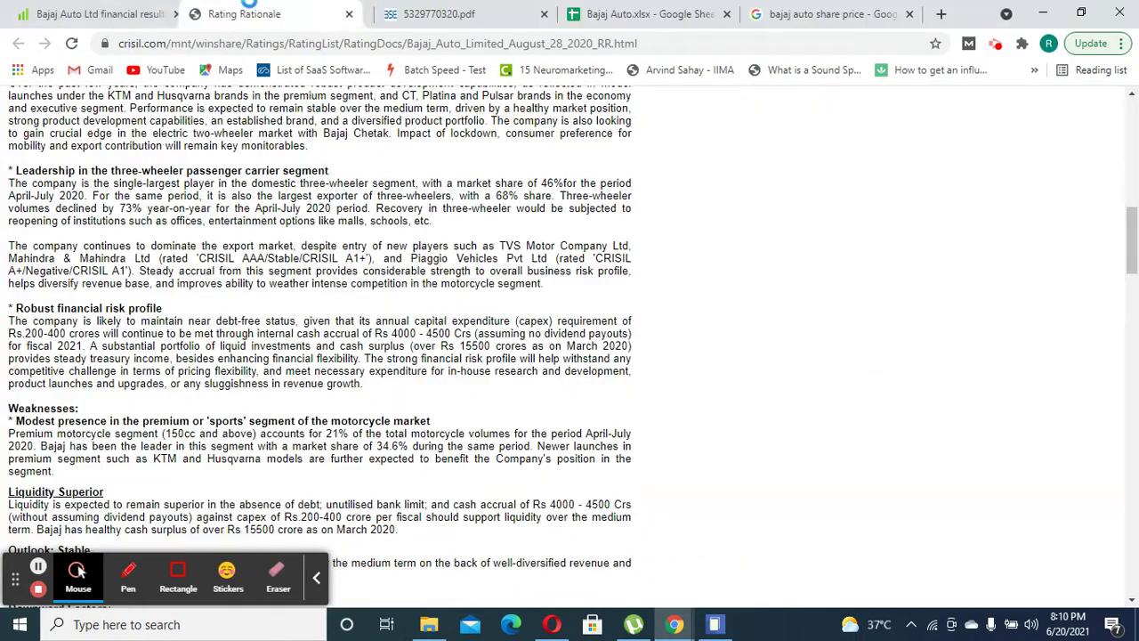
- Highlight the "Healthy market position in the motorcycle segment" strength and review the rationale's weaknesses and liquidity sections
{"action": "left_click_drag", "start_coordinate": [39, 256], "coordinate": [64, 259]}
{"action": "scroll", "coordinate": [64, 258], "scroll_direction": "up", "scroll_amount": 1}
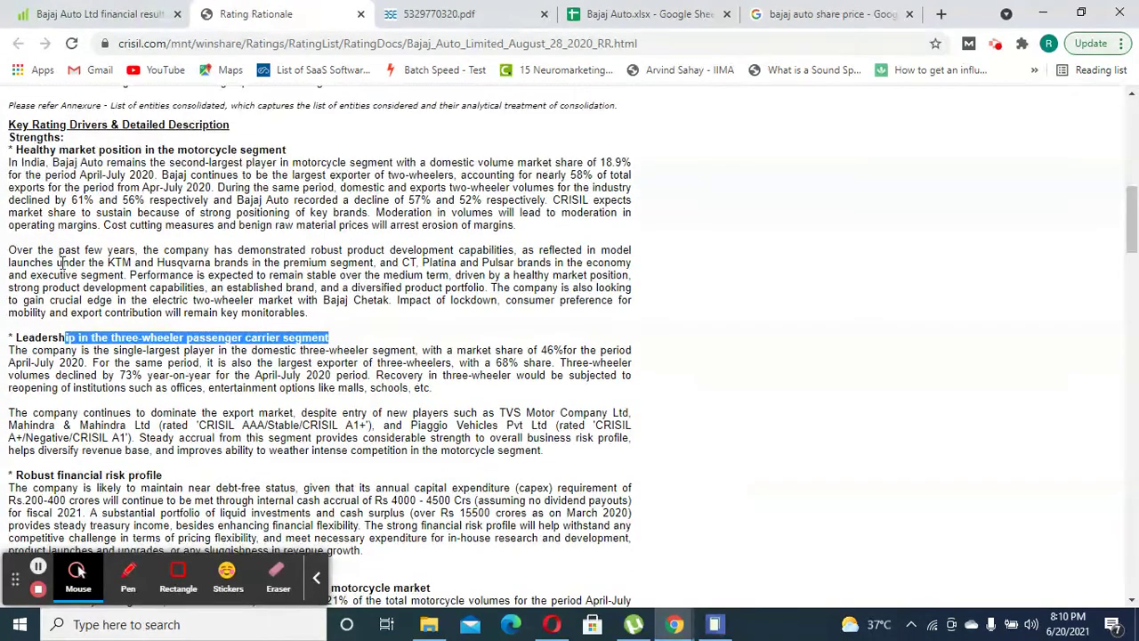
{"action": "left_click_drag", "start_coordinate": [59, 152], "coordinate": [338, 152]}
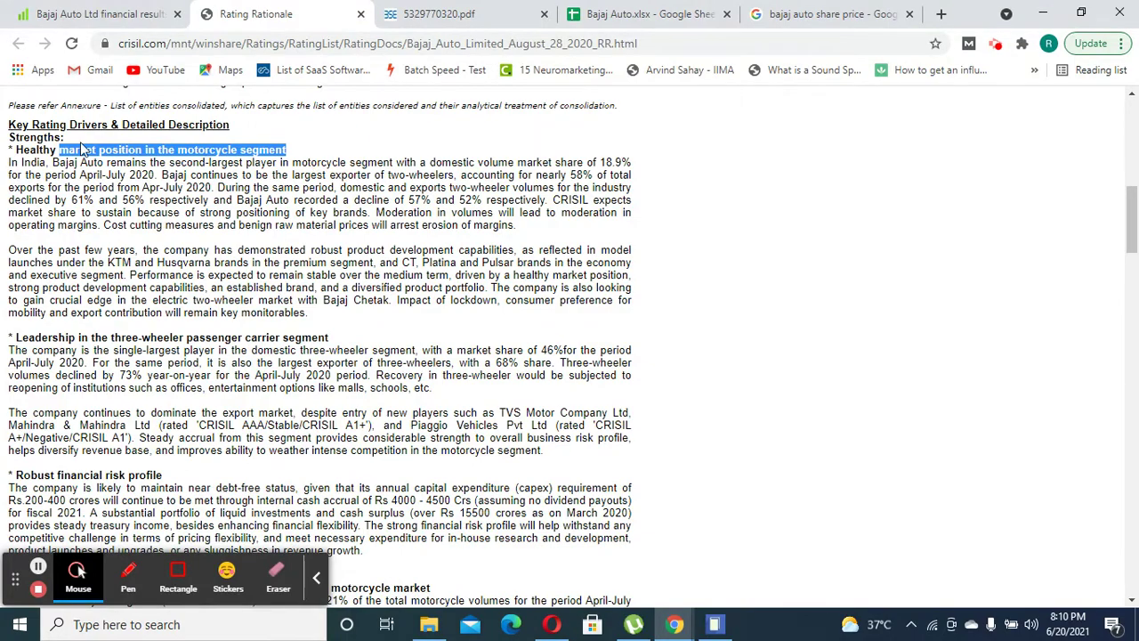
{"action": "left_click_drag", "start_coordinate": [16, 144], "coordinate": [264, 150]}
{"action": "left_click", "coordinate": [279, 155]}
{"action": "triple_click", "coordinate": [278, 156]}
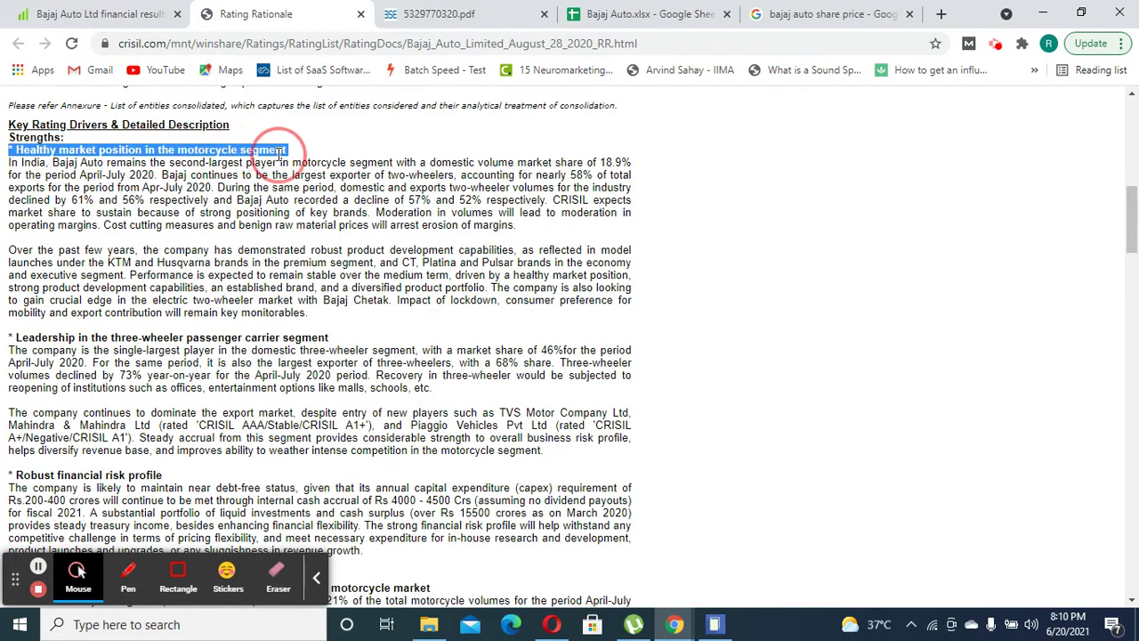
{"action": "scroll", "coordinate": [175, 269], "scroll_direction": "down", "scroll_amount": 4}
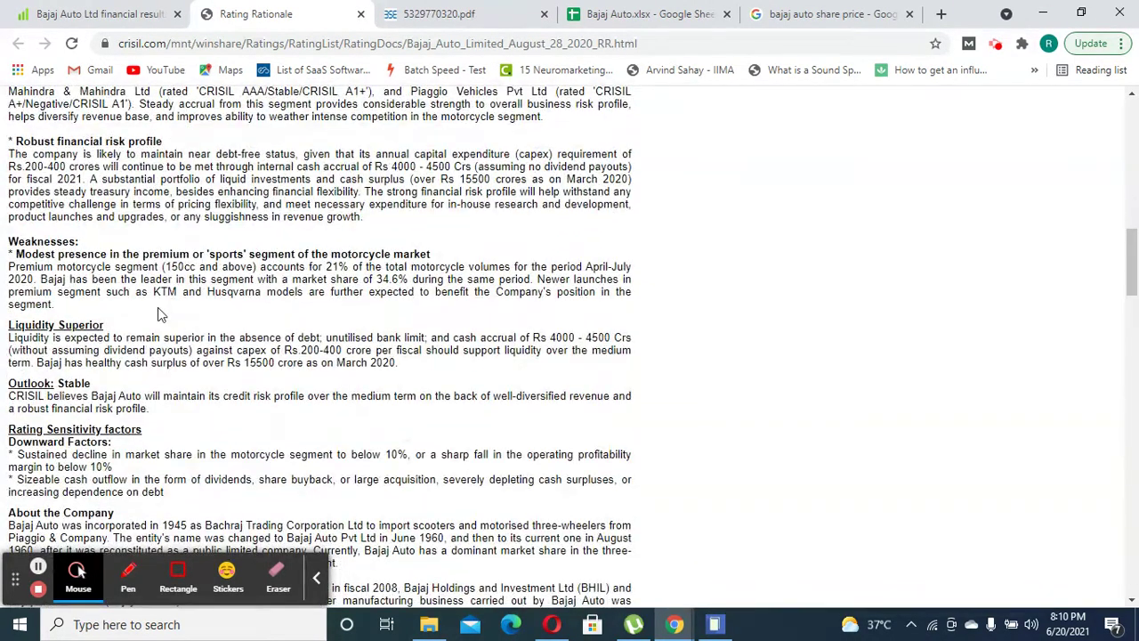
- View the first page of the annual report PDF and return to the Bajaj Auto spreadsheet
{"action": "left_click", "coordinate": [507, 13]}
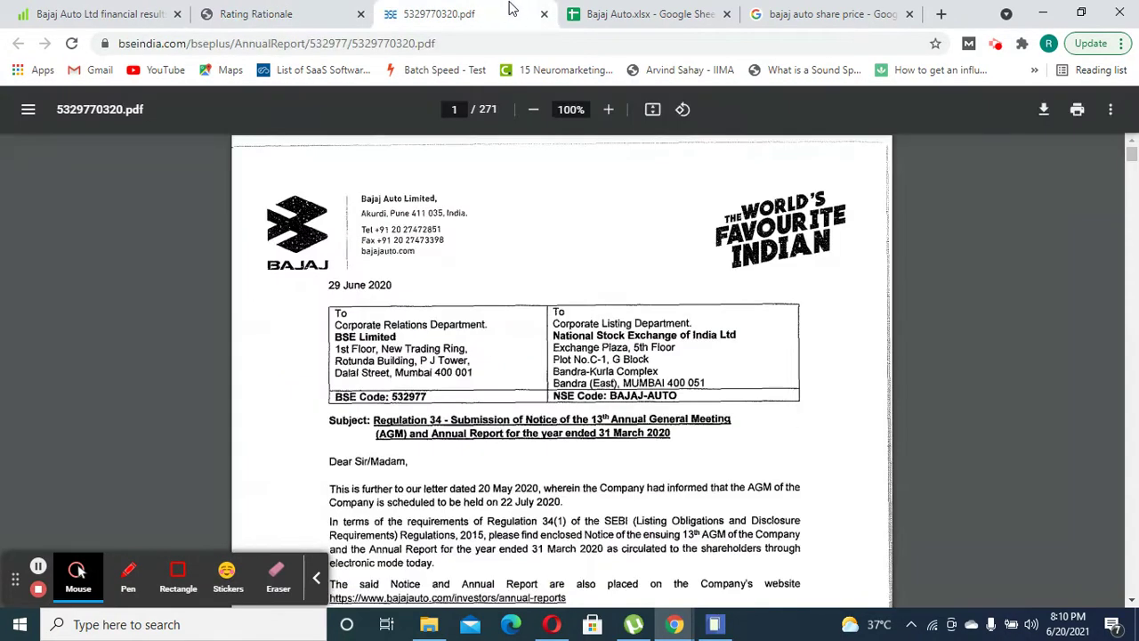
{"action": "left_click", "coordinate": [609, 8]}
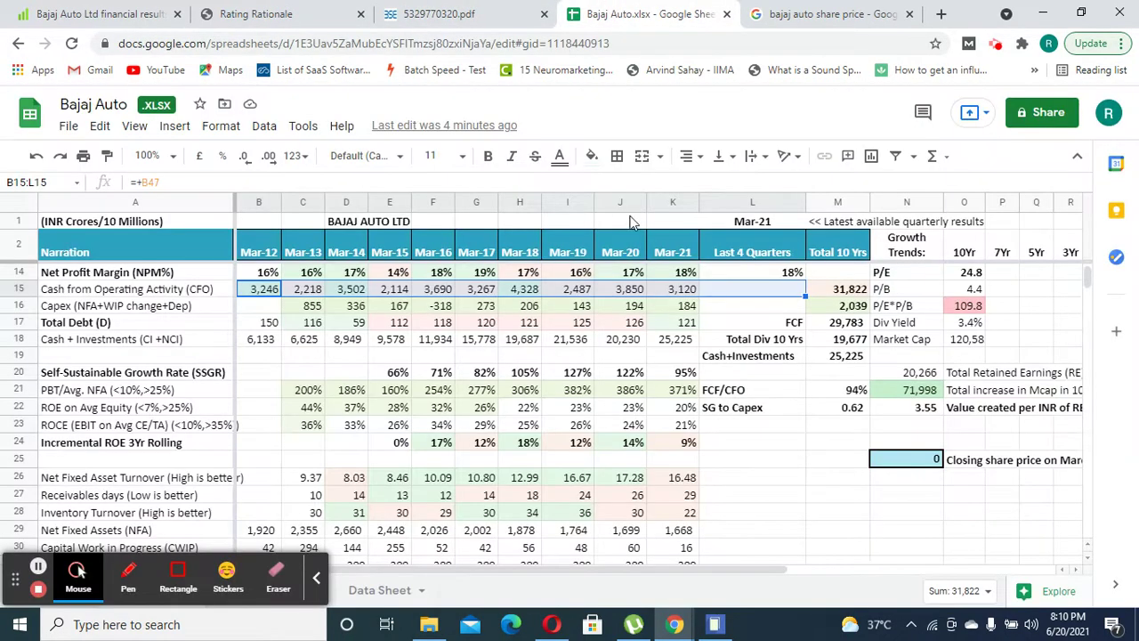
{"action": "left_click", "coordinate": [317, 583]}
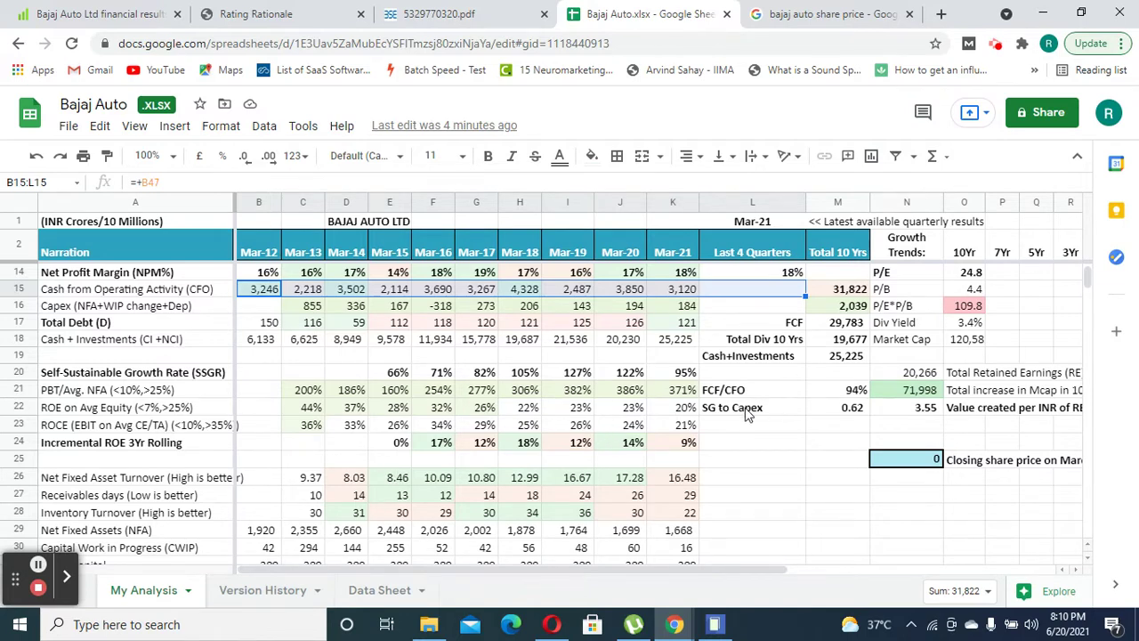
- Highlight the valuation block from CMP to Market Cap beside the 10-year totals and review the P/E, P/B and dividend yield figures
{"action": "scroll", "coordinate": [750, 415], "scroll_direction": "up", "scroll_amount": 3}
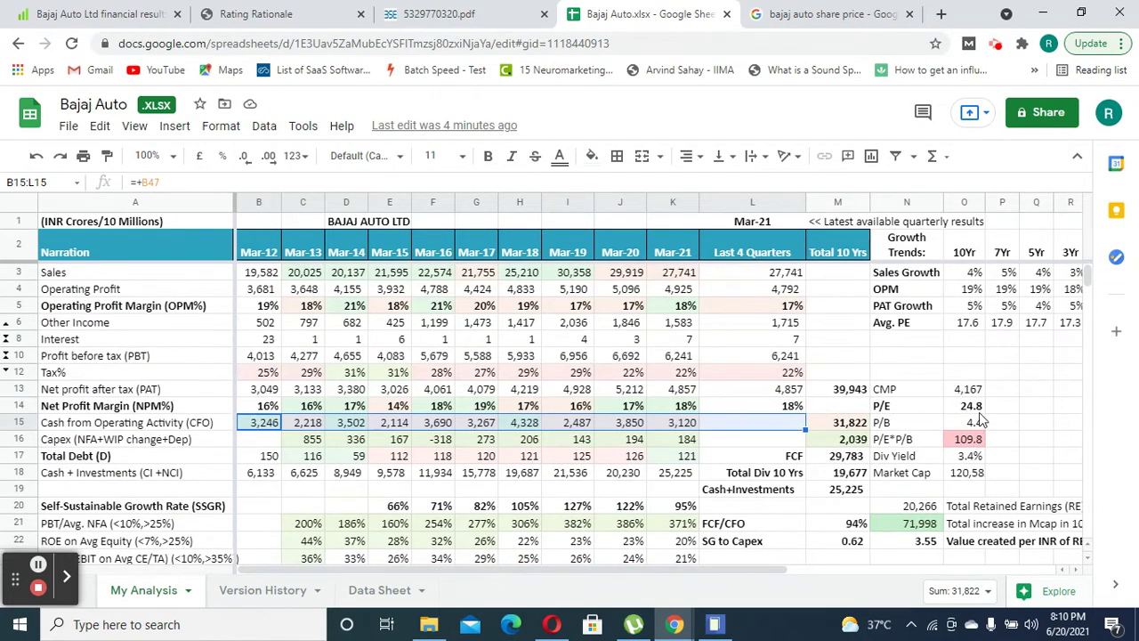
{"action": "left_click_drag", "start_coordinate": [963, 406], "coordinate": [828, 407]}
{"action": "left_click_drag", "start_coordinate": [945, 475], "coordinate": [956, 455]}
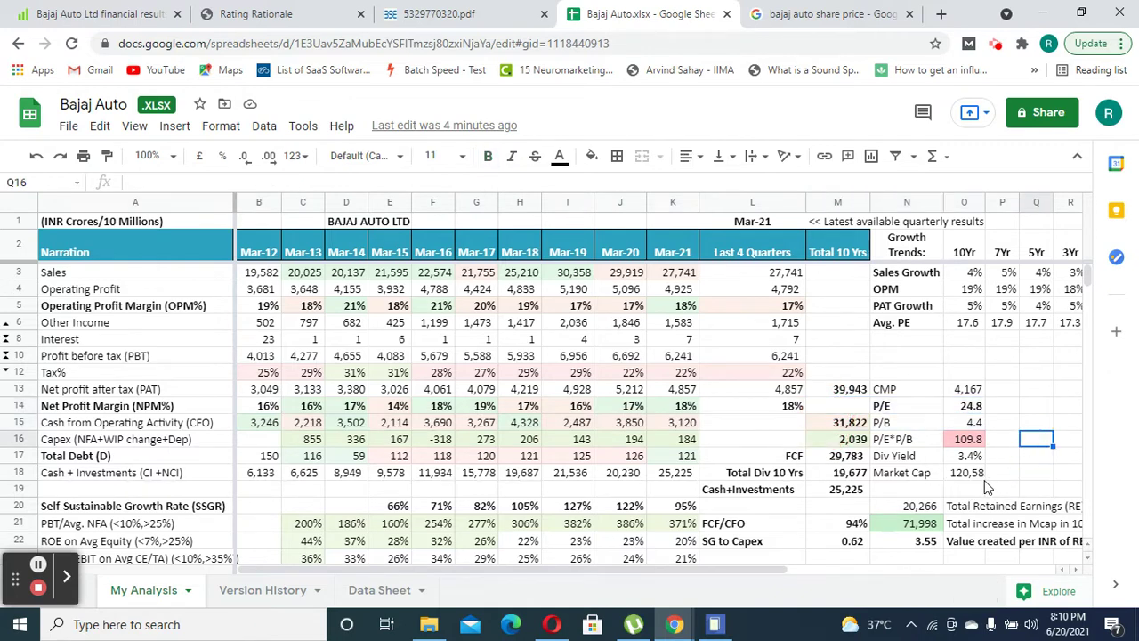
{"action": "left_click_drag", "start_coordinate": [899, 413], "coordinate": [890, 389]}
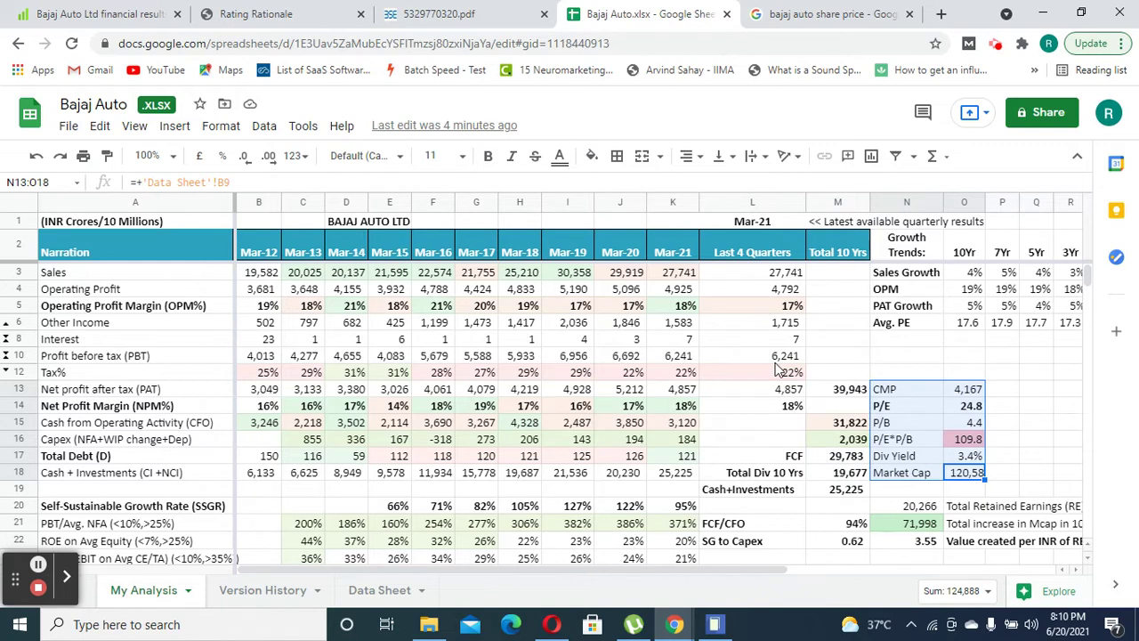
{"action": "left_click", "coordinate": [670, 340]}
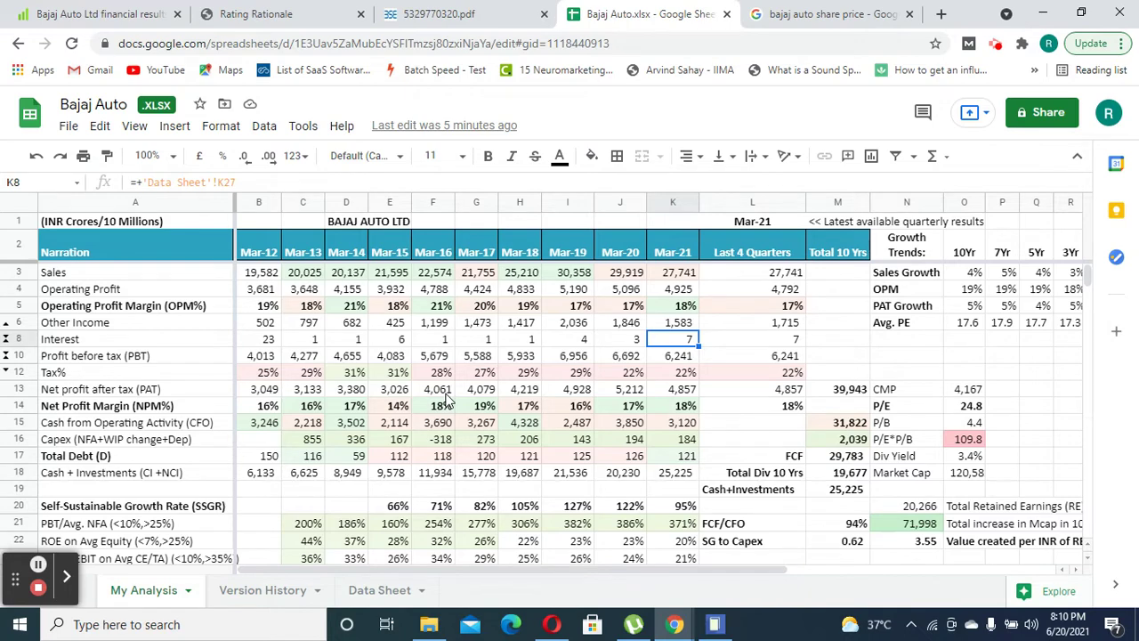
- Review the efficiency and dividend rows, and highlight the Total Equity row from Mar-12 to Mar-21
{"action": "scroll", "coordinate": [450, 399], "scroll_direction": "down", "scroll_amount": 1}
{"action": "scroll", "coordinate": [481, 406], "scroll_direction": "down", "scroll_amount": 3}
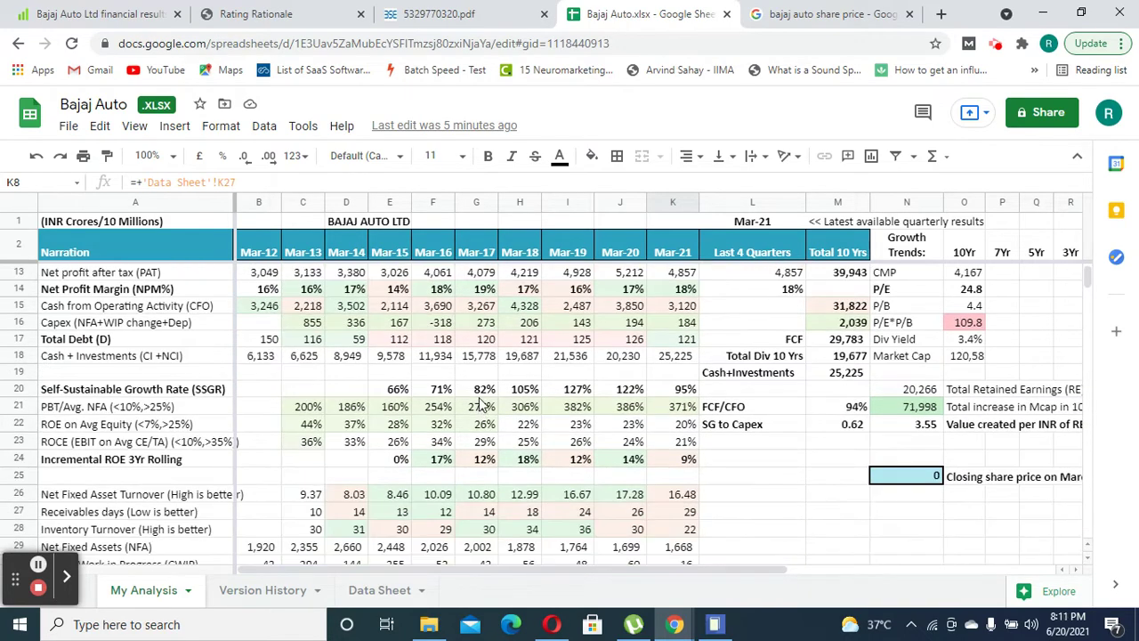
{"action": "scroll", "coordinate": [479, 411], "scroll_direction": "down", "scroll_amount": 4}
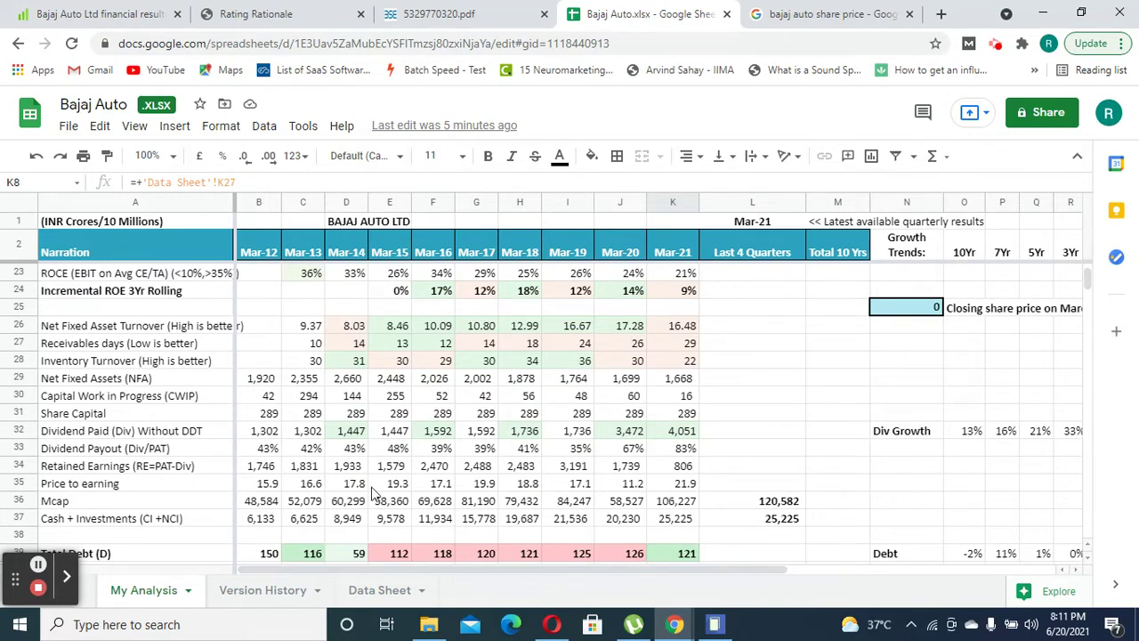
{"action": "scroll", "coordinate": [376, 489], "scroll_direction": "down", "scroll_amount": 3}
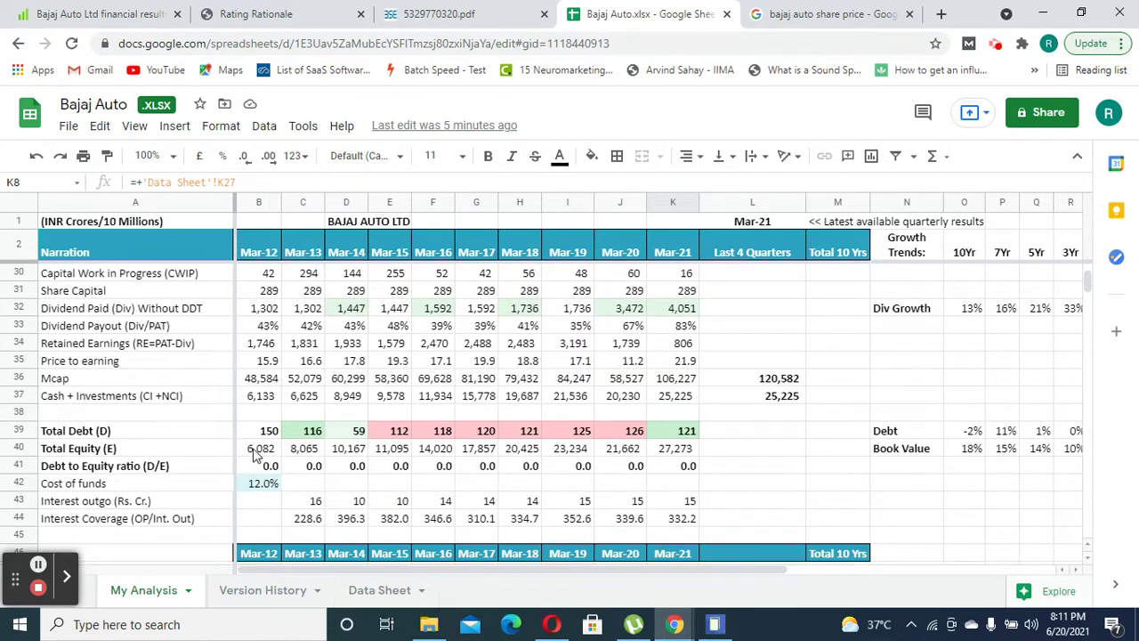
{"action": "left_click_drag", "start_coordinate": [254, 454], "coordinate": [672, 451]}
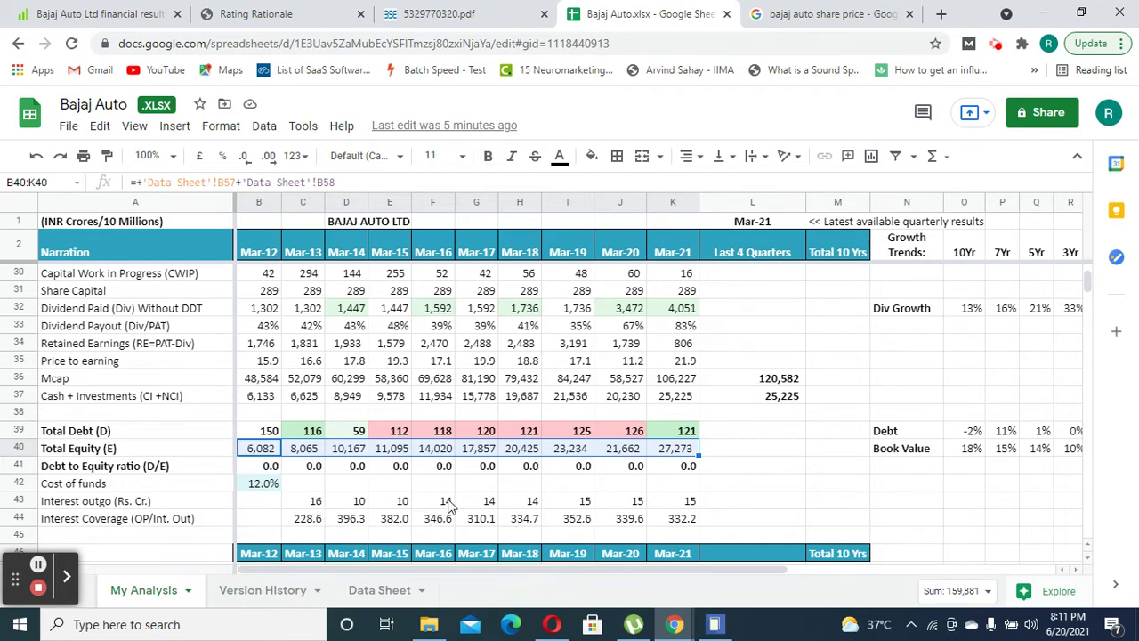
- Highlight the Cash + Investments row below Mcap, from Mar-12 through the Last 4 Quarters column
{"action": "scroll", "coordinate": [421, 509], "scroll_direction": "up", "scroll_amount": 1}
{"action": "scroll", "coordinate": [421, 509], "scroll_direction": "up", "scroll_amount": 1}
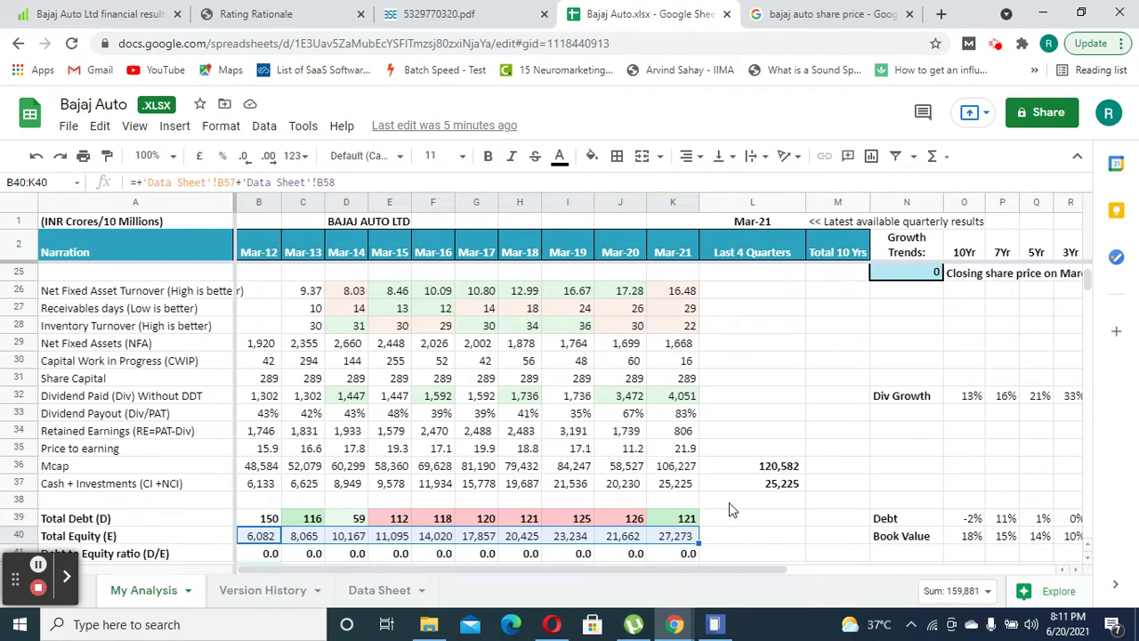
{"action": "left_click_drag", "start_coordinate": [775, 488], "coordinate": [256, 496]}
- Highlight the Other Income row from its label through the Last 4 Quarters column
{"action": "scroll", "coordinate": [696, 487], "scroll_direction": "up", "scroll_amount": 9}
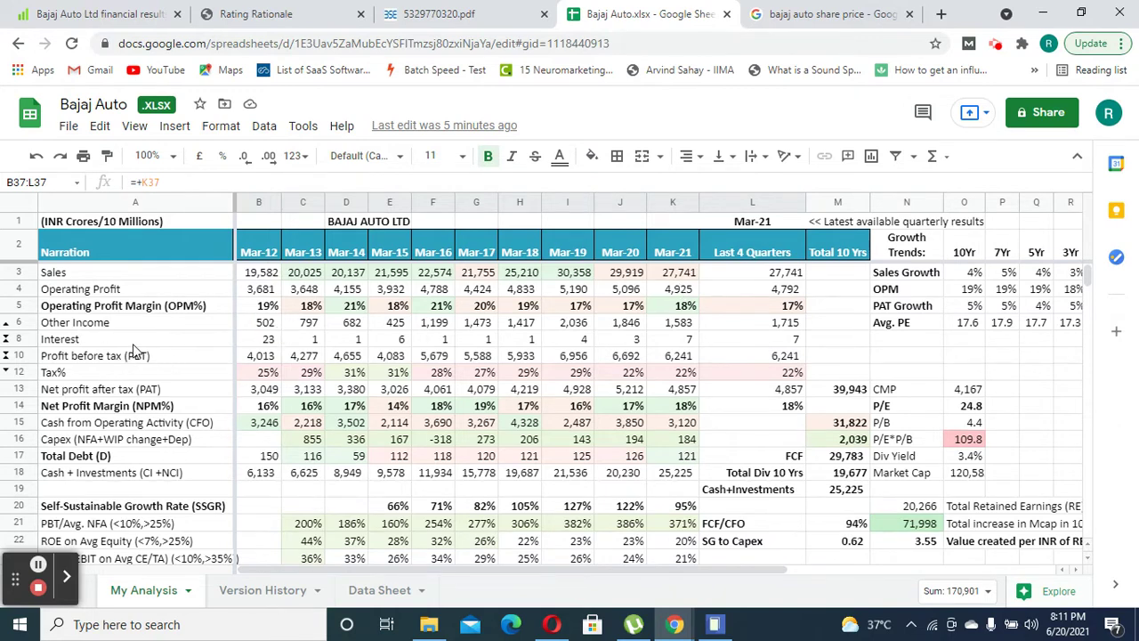
{"action": "left_click_drag", "start_coordinate": [134, 324], "coordinate": [752, 329]}
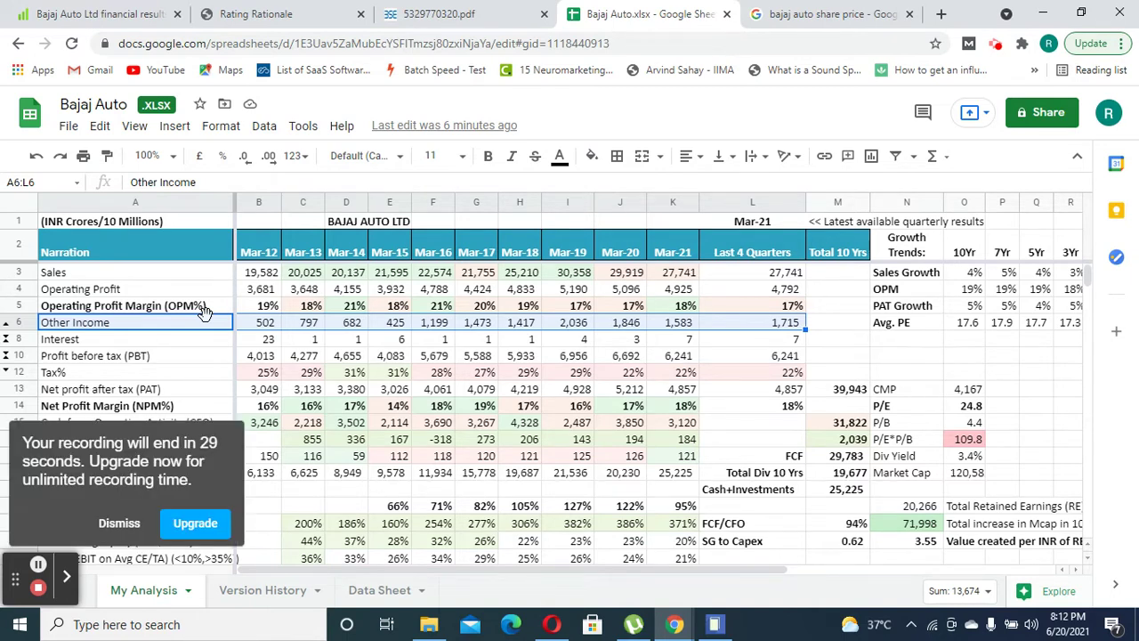
{"action": "left_click", "coordinate": [123, 529]}
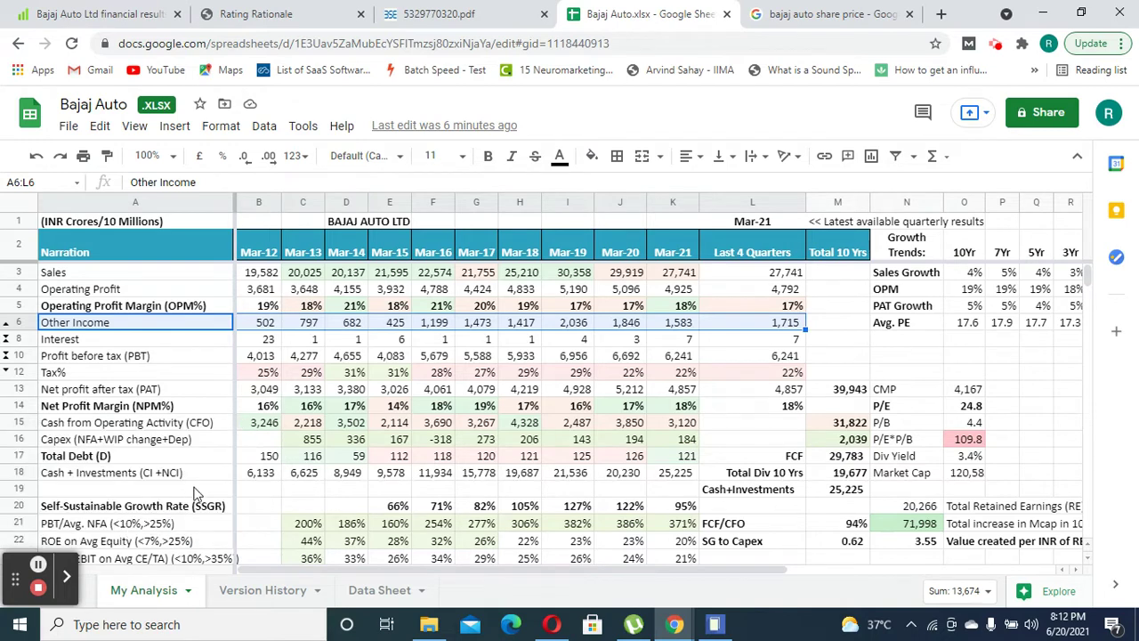